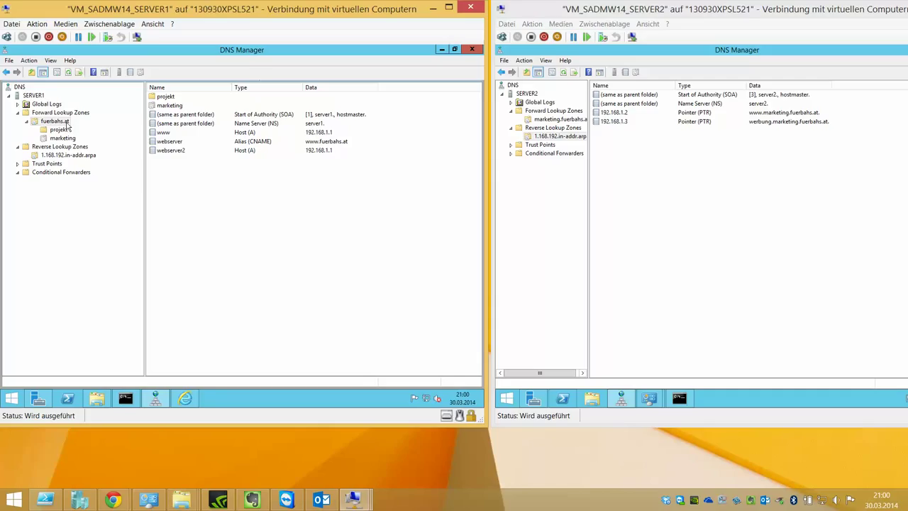
{"action": "left_click", "coordinate": [55, 122]}
{"action": "left_click", "coordinate": [623, 145]}
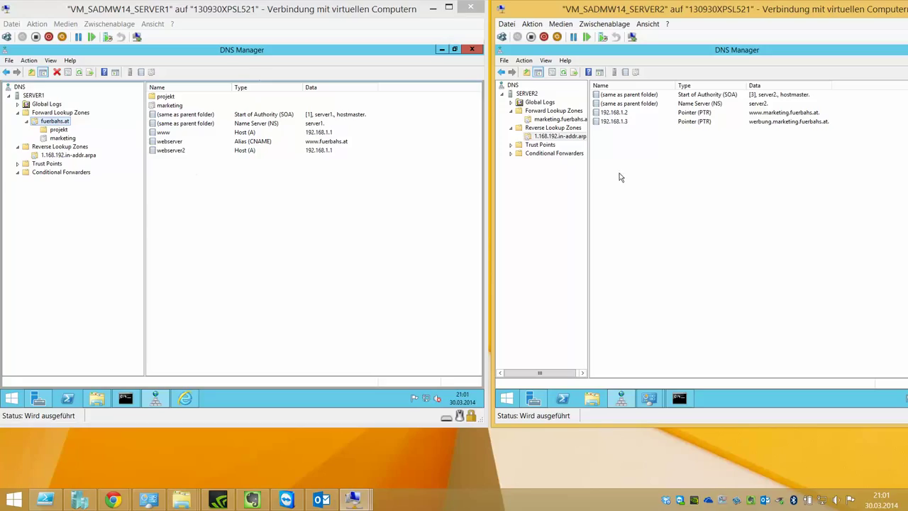
{"action": "left_click", "coordinate": [198, 196]}
{"action": "right_click", "coordinate": [43, 97]}
{"action": "left_click", "coordinate": [88, 214]}
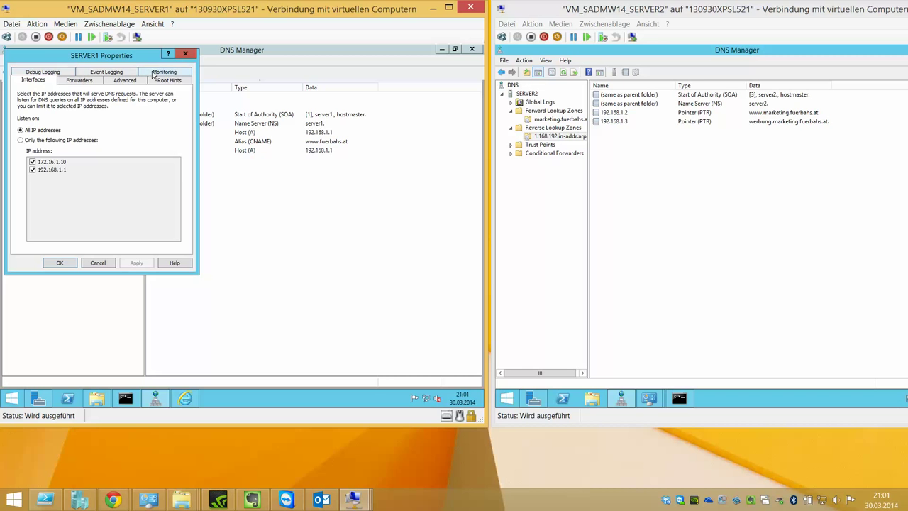
{"action": "left_click", "coordinate": [132, 82]}
{"action": "left_click", "coordinate": [104, 267]}
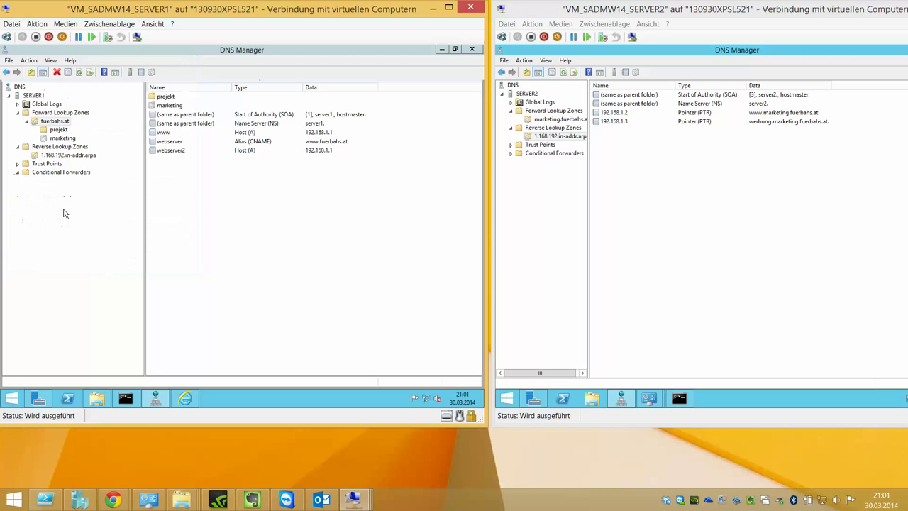
Restrict zone transfers for the fuerbahs.at zone on SERVER1 to only the servers listed as its name servers
{"action": "right_click", "coordinate": [55, 125]}
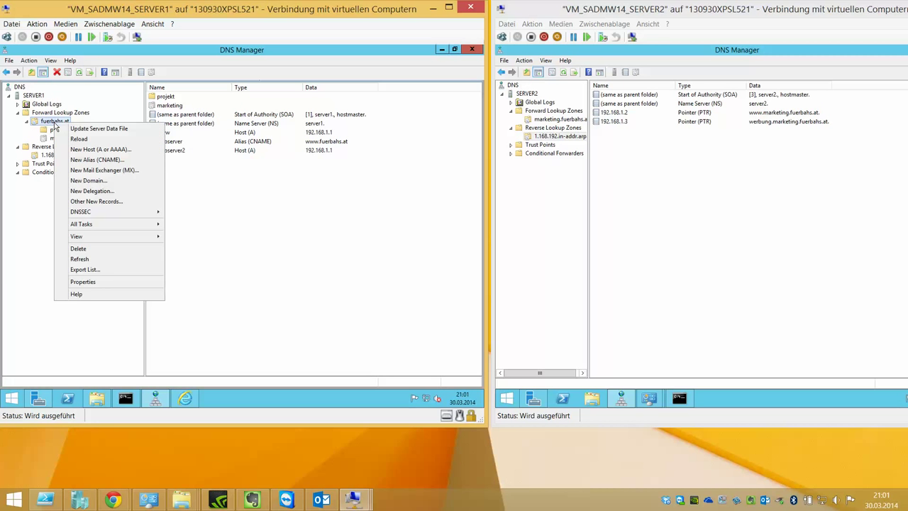
{"action": "left_click", "coordinate": [107, 277]}
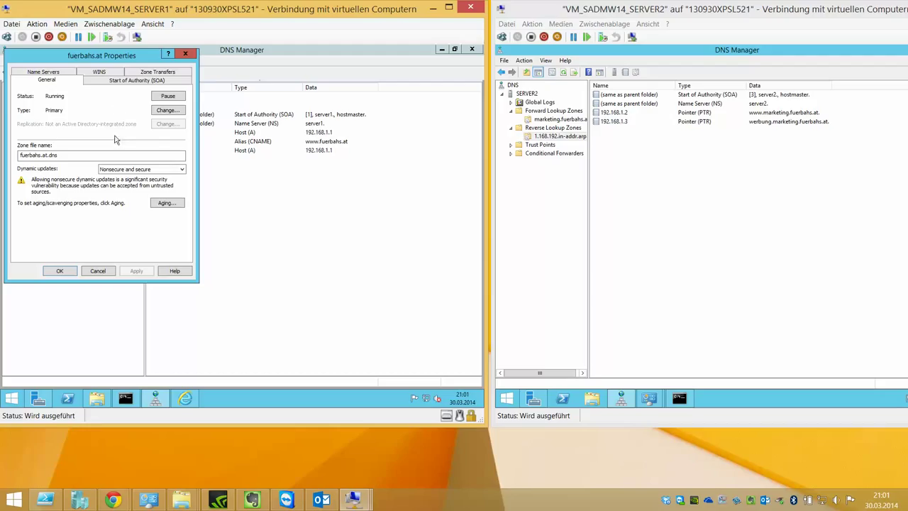
{"action": "left_click", "coordinate": [152, 73]}
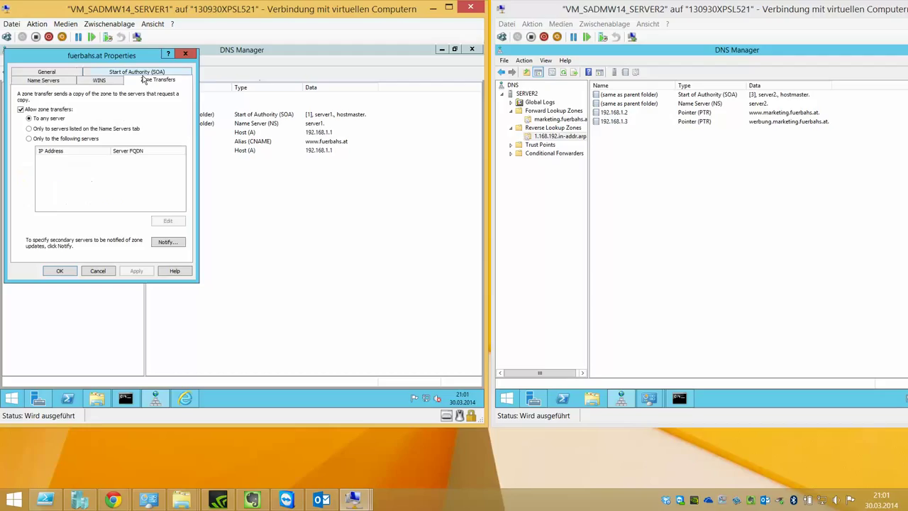
{"action": "left_click", "coordinate": [70, 130]}
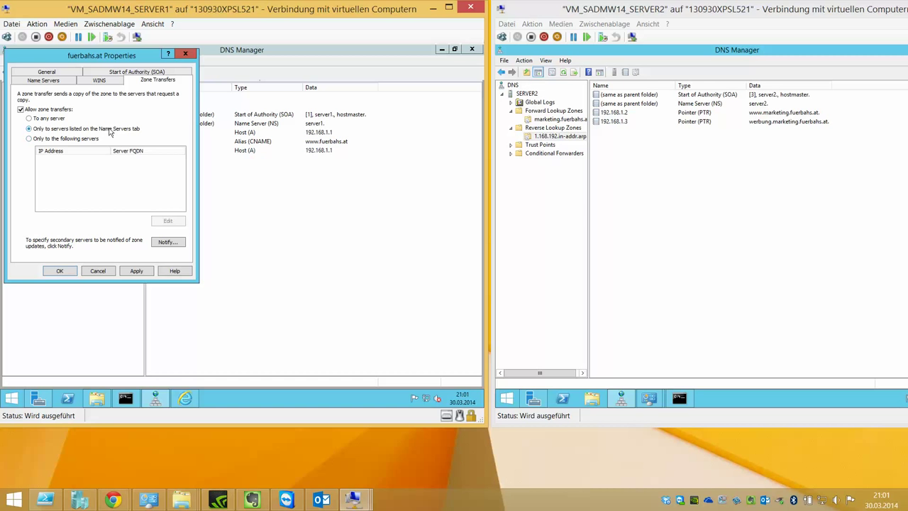
{"action": "left_click", "coordinate": [136, 271]}
{"action": "left_click", "coordinate": [59, 271]}
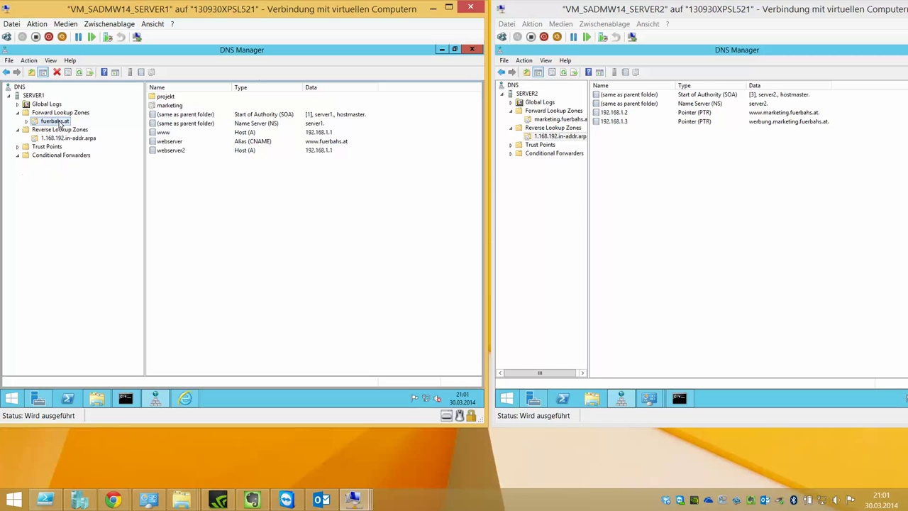
{"action": "double_click", "coordinate": [260, 124]}
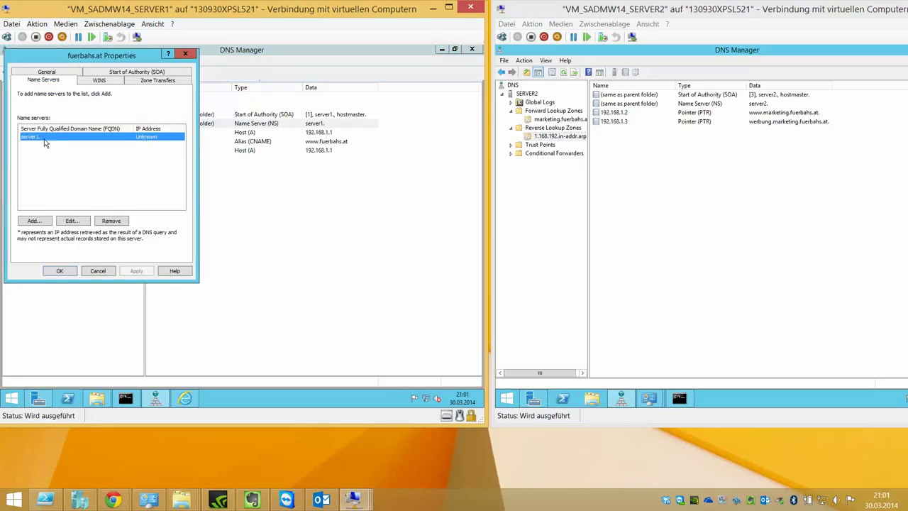
{"action": "left_click", "coordinate": [71, 220]}
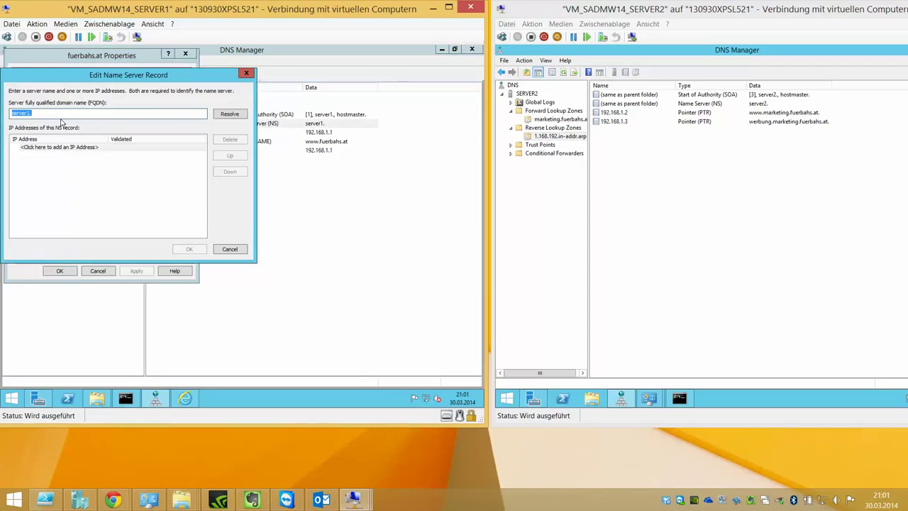
{"action": "type", "text": "server"}
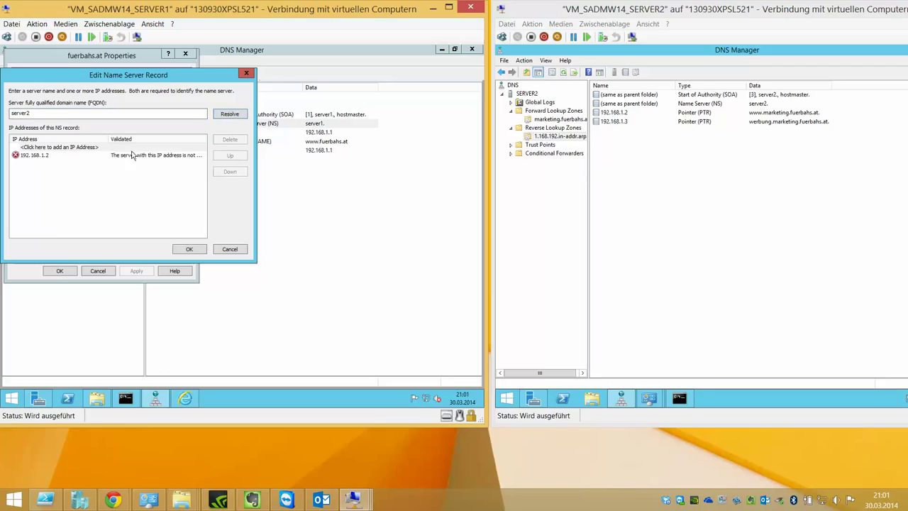
{"action": "left_click", "coordinate": [115, 153]}
{"action": "left_click", "coordinate": [187, 249]}
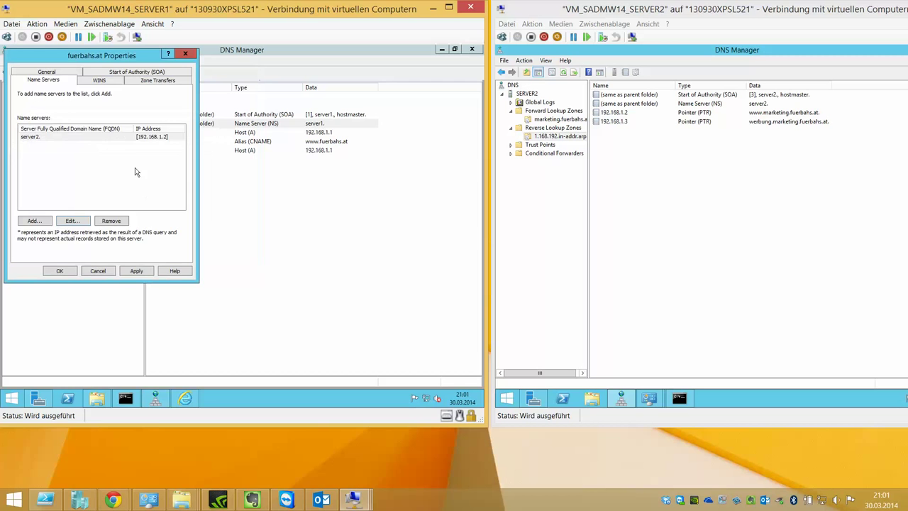
{"action": "left_click", "coordinate": [71, 140]}
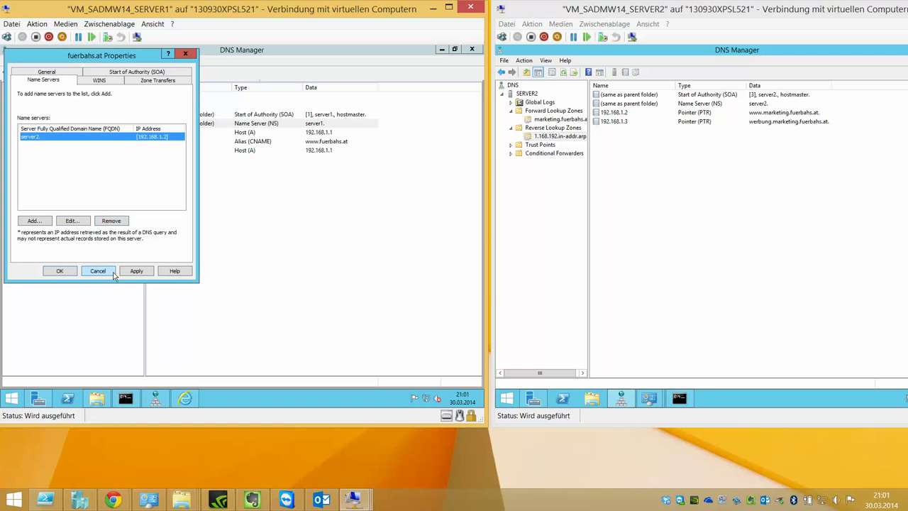
{"action": "left_click", "coordinate": [112, 271]}
Add server2 as a second name server of the fuerbahs.at zone, resolving its address to 192.168.1.2
{"action": "double_click", "coordinate": [177, 124]}
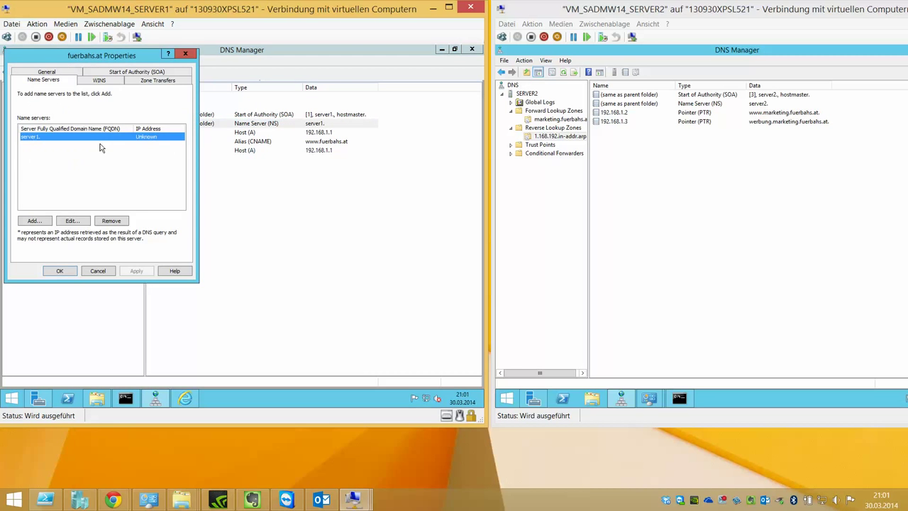
{"action": "left_click", "coordinate": [36, 220]}
{"action": "type", "text": "ser"}
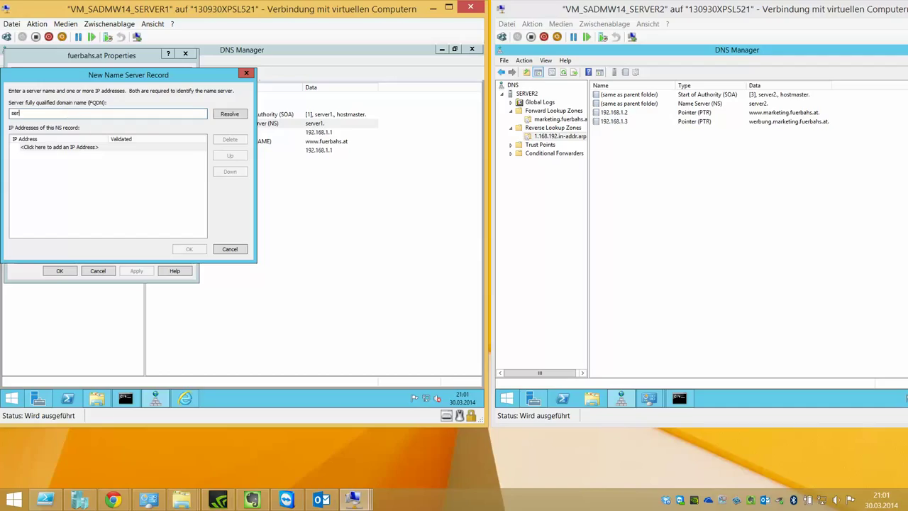
{"action": "type", "text": "ver2"}
{"action": "left_click", "coordinate": [223, 115]}
{"action": "left_click", "coordinate": [78, 155]}
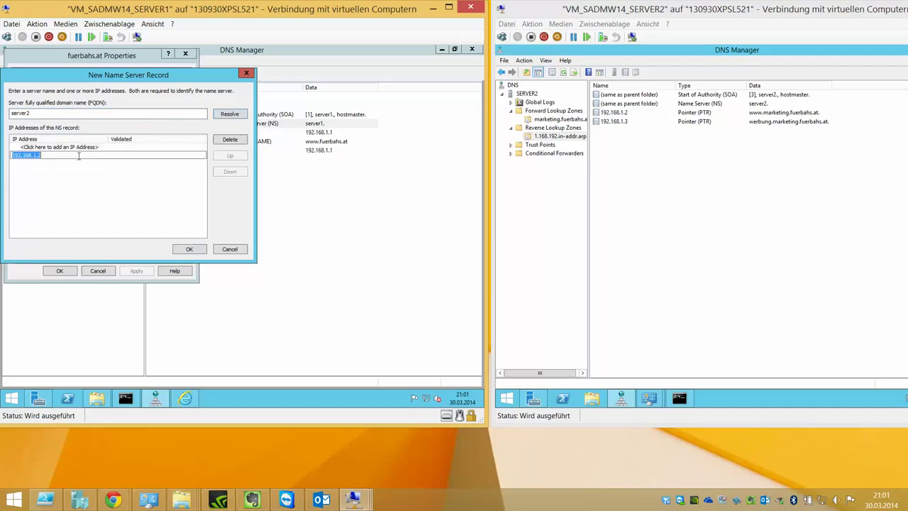
{"action": "left_click", "coordinate": [189, 248]}
{"action": "left_click", "coordinate": [144, 270]}
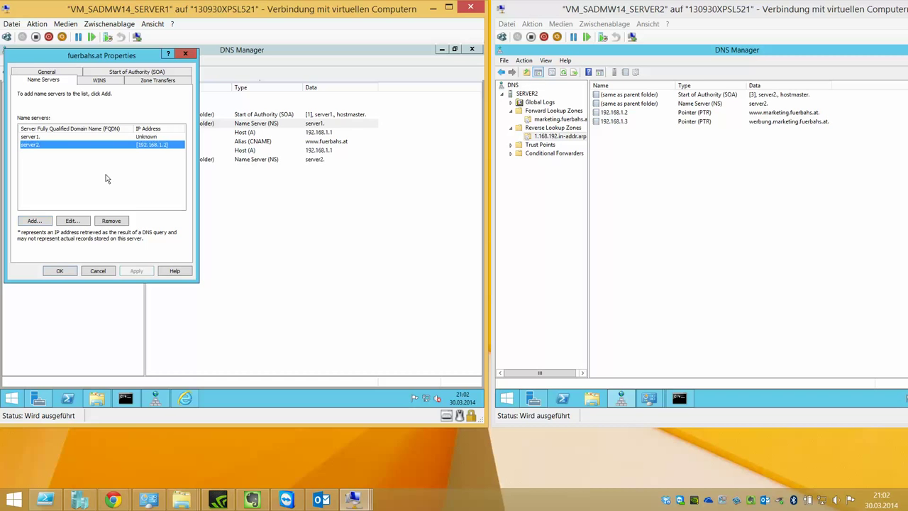
{"action": "left_click", "coordinate": [60, 271]}
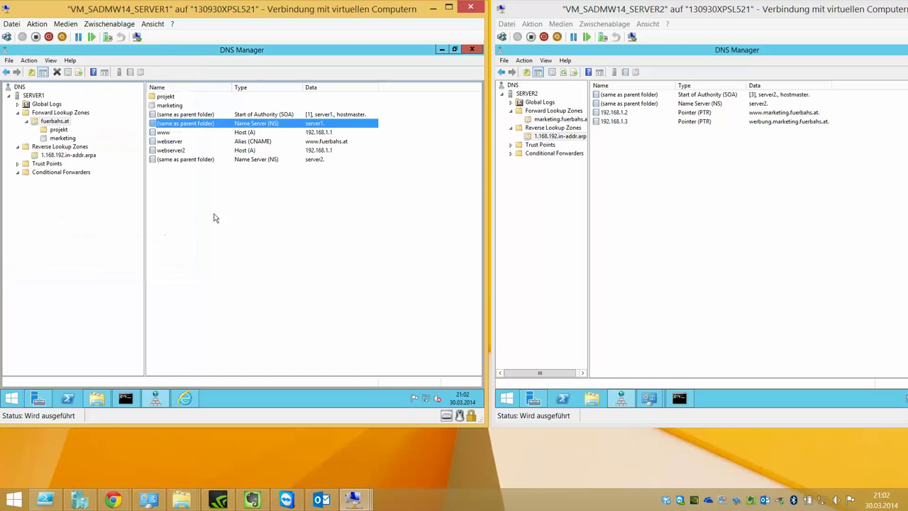
Sort the fuerbahs.at records by name in descending order and check the server2 name server and existing host entries
{"action": "left_click", "coordinate": [205, 88]}
{"action": "left_click", "coordinate": [207, 88]}
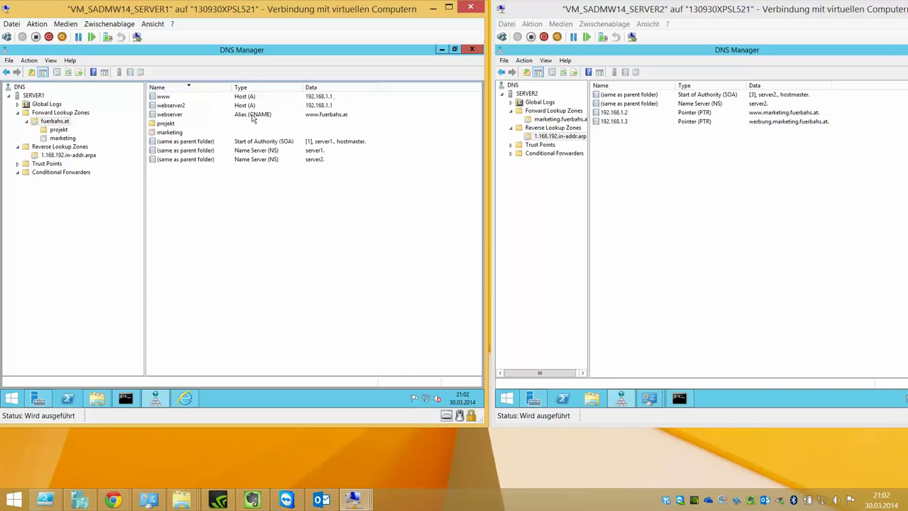
{"action": "left_click", "coordinate": [263, 159]}
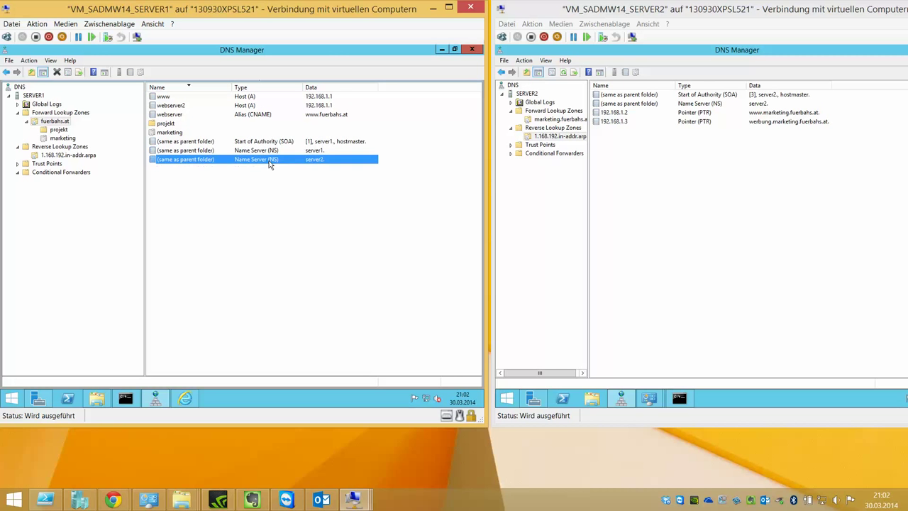
{"action": "left_click", "coordinate": [261, 98]}
{"action": "left_click", "coordinate": [262, 106]}
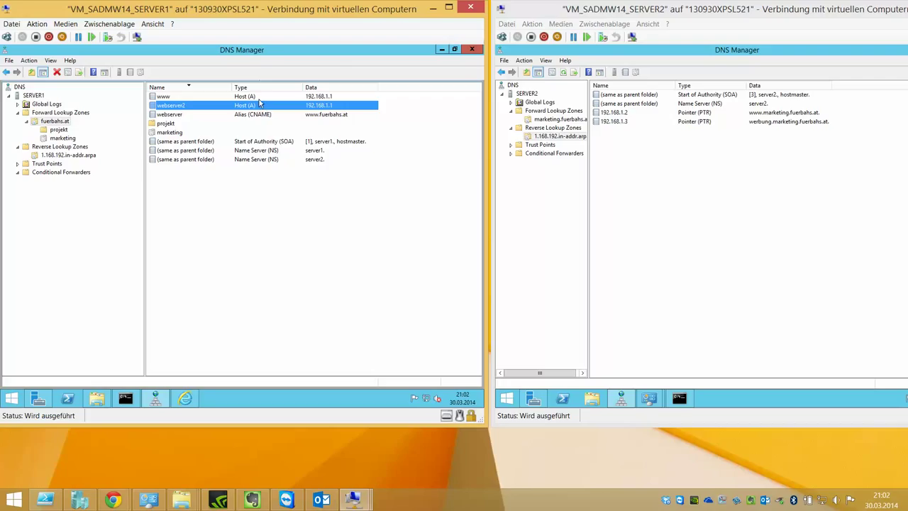
Create a host (A) record named server1 with IP address 192.168.1.1 and an associated pointer record in fuerbahs.at
{"action": "right_click", "coordinate": [245, 184]}
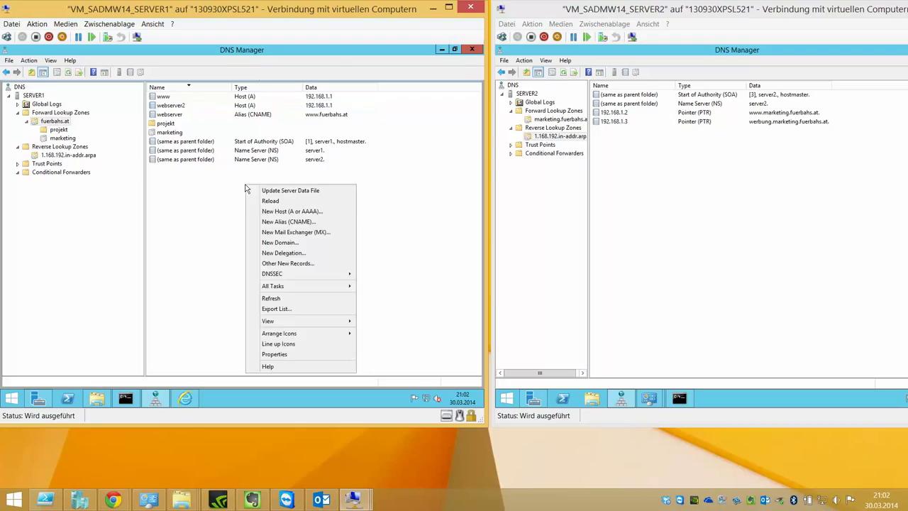
{"action": "left_click", "coordinate": [275, 211]}
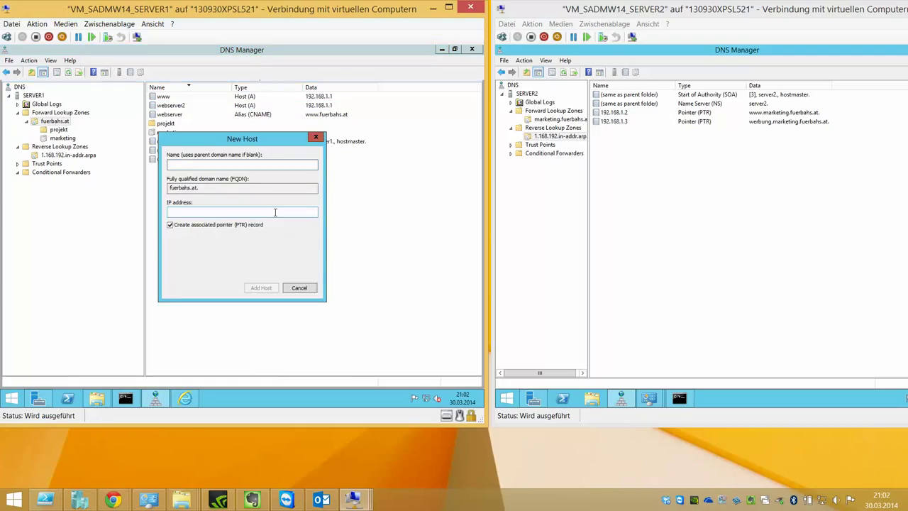
{"action": "type", "text": "server1"}
{"action": "key", "text": "Tab"}
{"action": "key", "text": "Tab"}
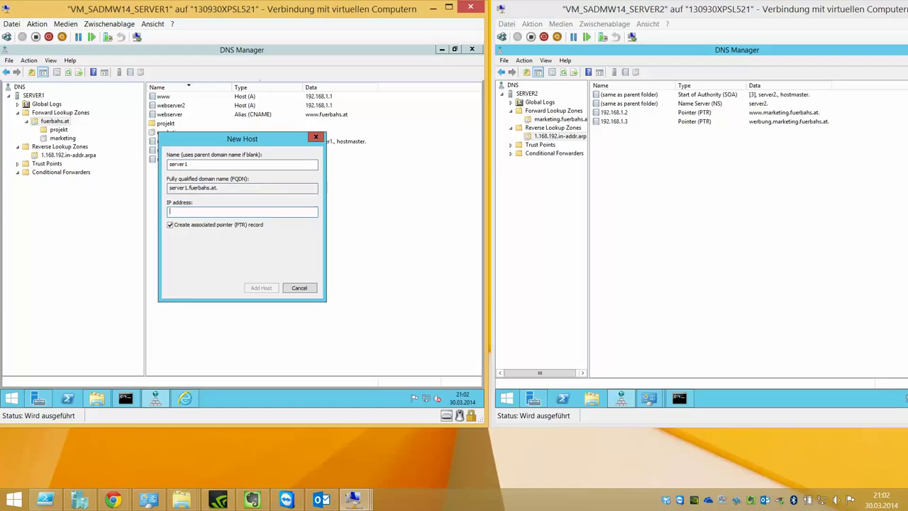
{"action": "type", "text": "192.168.1.1"}
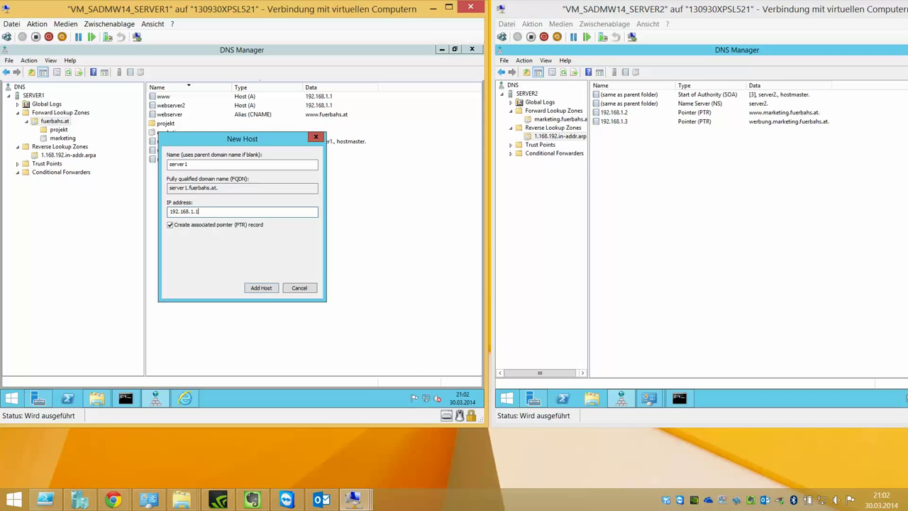
{"action": "left_click", "coordinate": [269, 288]}
{"action": "left_click", "coordinate": [306, 257]}
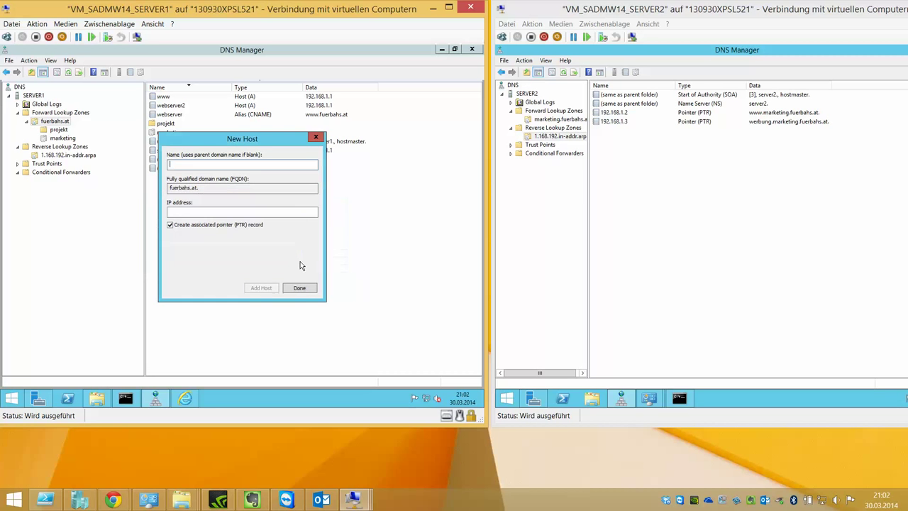
{"action": "left_click", "coordinate": [299, 287]}
Create a host (A) record named server2 with IP address 192.168.1.2 and an associated pointer record in fuerbahs.at
{"action": "right_click", "coordinate": [225, 242]}
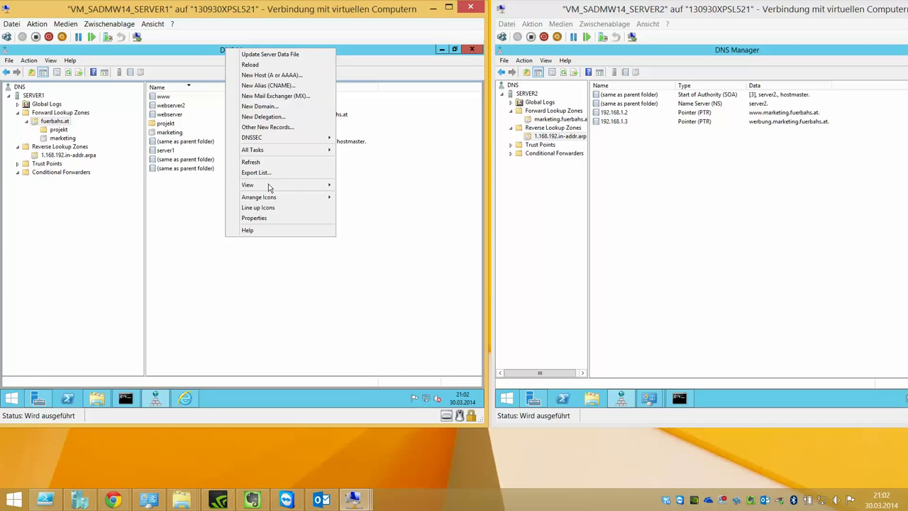
{"action": "left_click", "coordinate": [269, 74]}
{"action": "type", "text": "192."}
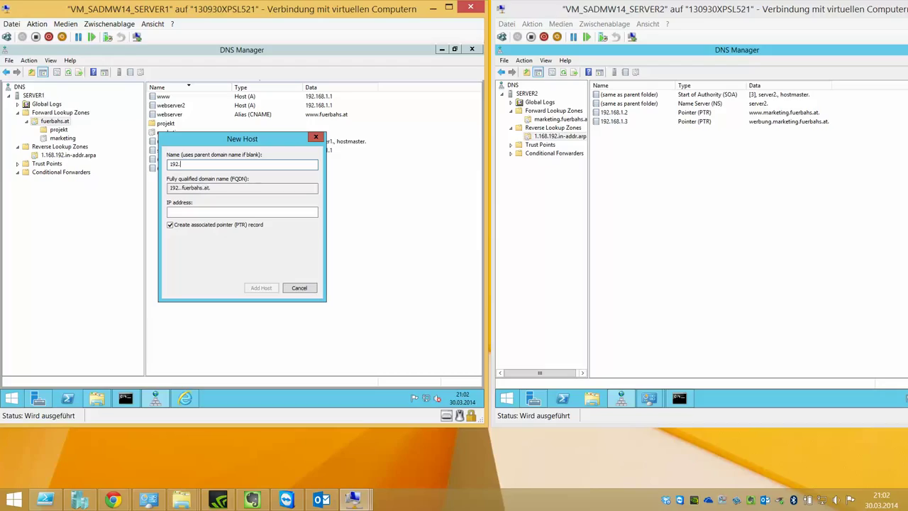
{"action": "type", "text": "168.1."}
{"action": "type", "text": "2"}
{"action": "key", "text": "BackSpace"}
{"action": "key", "text": "BackSpace"}
{"action": "key", "text": "BackSpace"}
{"action": "key", "text": "BackSpace"}
{"action": "key", "text": "BackSpace"}
{"action": "key", "text": "BackSpace"}
{"action": "key", "text": "BackSpace"}
{"action": "key", "text": "BackSpace"}
{"action": "key", "text": "BackSpace"}
{"action": "key", "text": "BackSpace"}
{"action": "key", "text": "BackSpace"}
{"action": "type", "text": "server2"}
{"action": "key", "text": "Tab"}
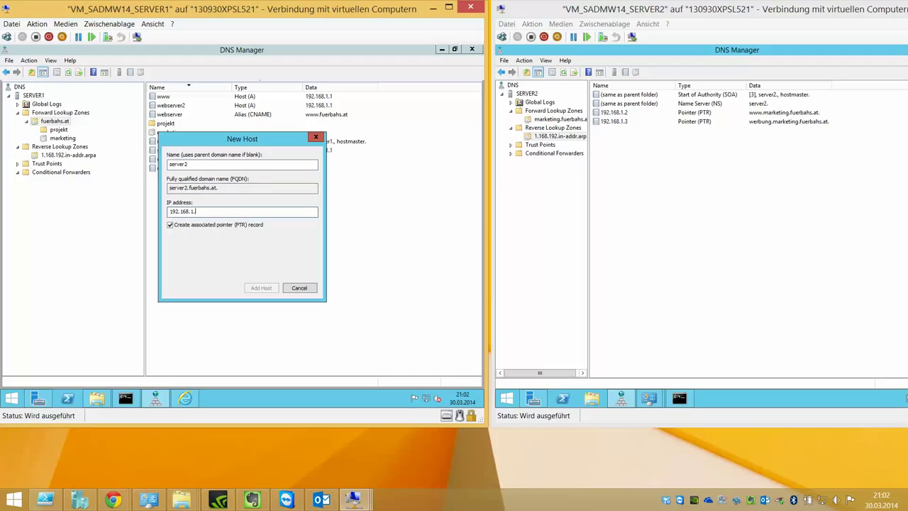
{"action": "type", "text": "192.168.1.2"}
{"action": "left_click", "coordinate": [257, 285]}
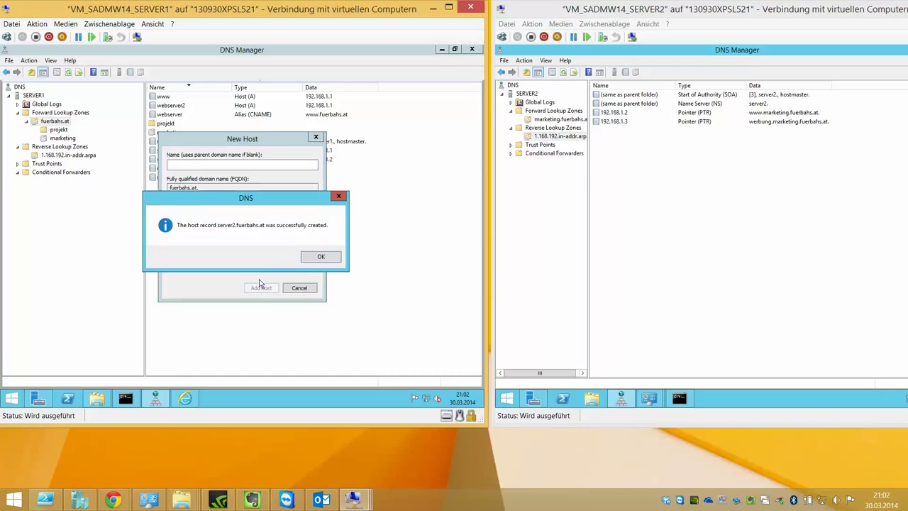
{"action": "left_click", "coordinate": [311, 262]}
{"action": "left_click", "coordinate": [291, 289]}
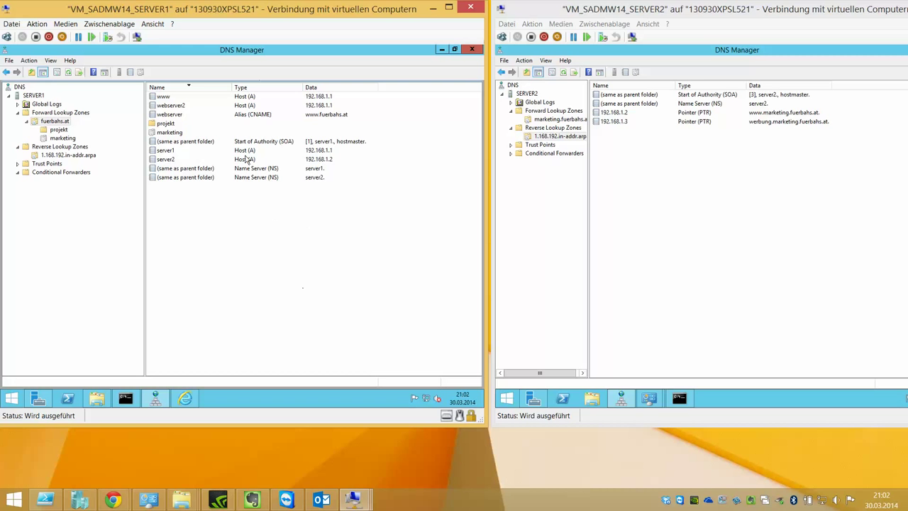
Sort the zone records by name in ascending order and review the name server and new host entries
{"action": "left_click", "coordinate": [221, 90]}
{"action": "left_click", "coordinate": [219, 90]}
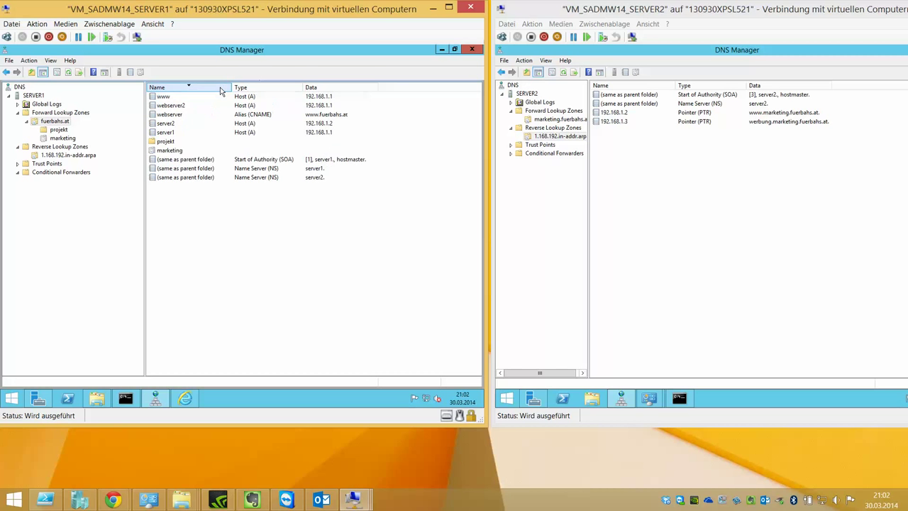
{"action": "left_click", "coordinate": [220, 88]}
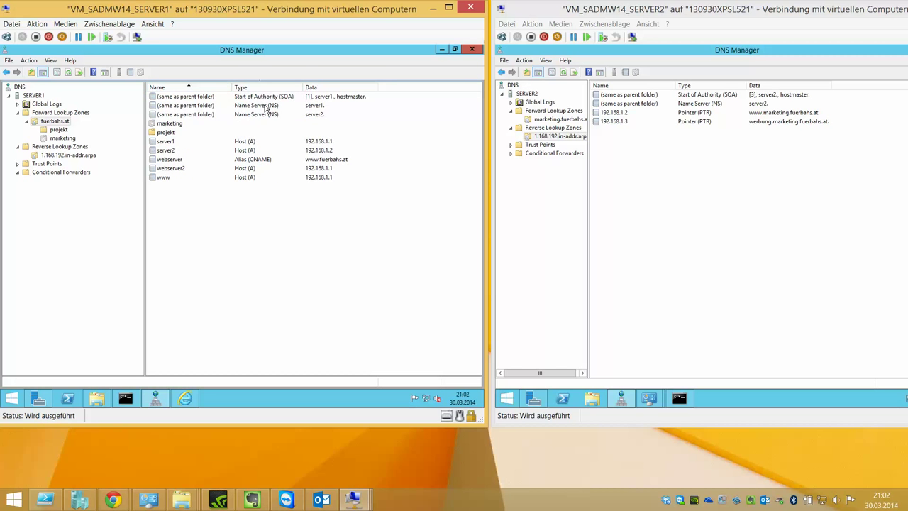
{"action": "left_click", "coordinate": [269, 115]}
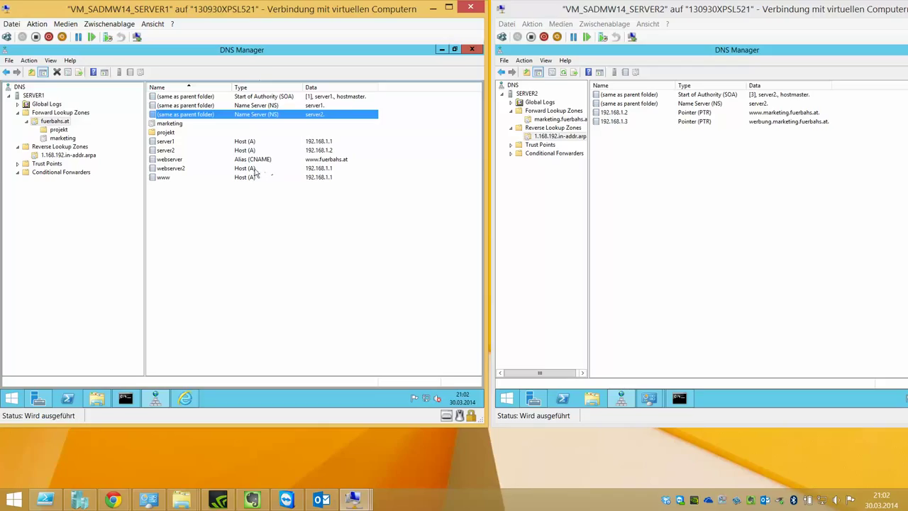
{"action": "left_click", "coordinate": [248, 142]}
{"action": "left_click", "coordinate": [345, 149]}
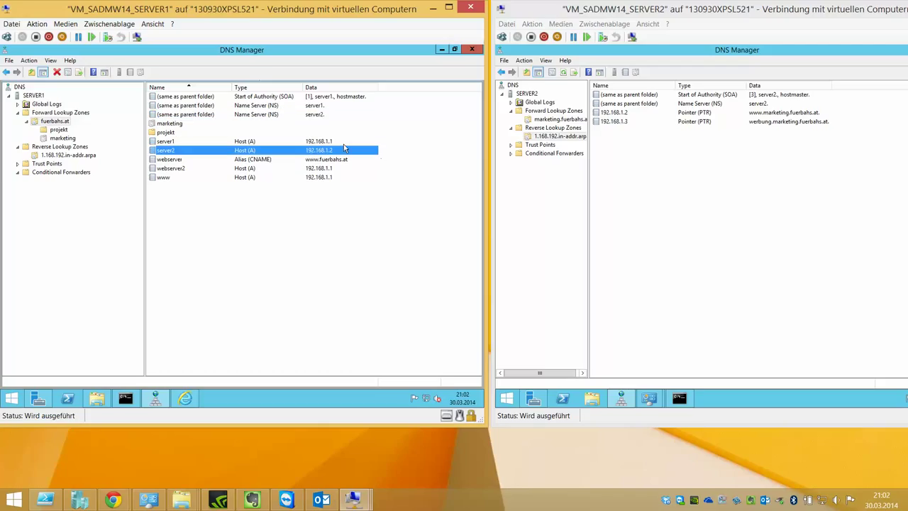
On SERVER2, start a new forward lookup zone of type Secondary zone and name it fuerbahs.at
{"action": "left_click", "coordinate": [536, 95]}
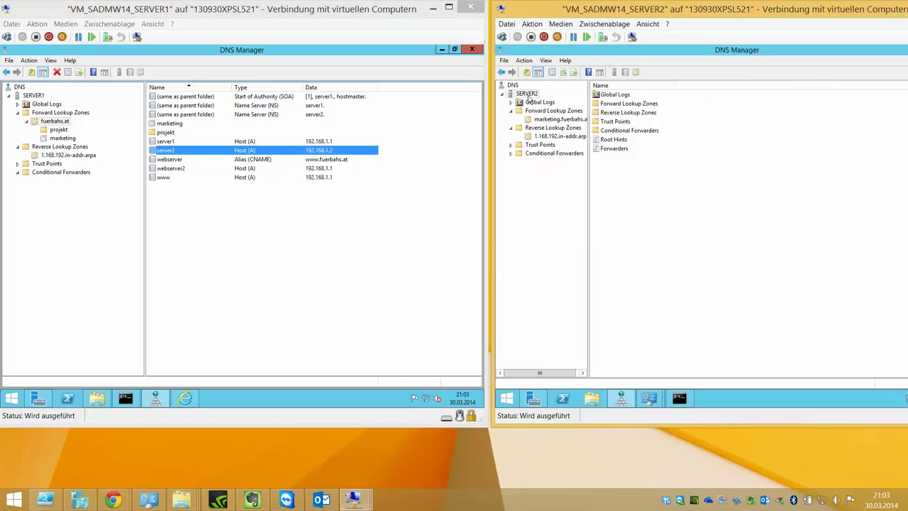
{"action": "right_click", "coordinate": [528, 97]}
{"action": "left_click", "coordinate": [525, 112]}
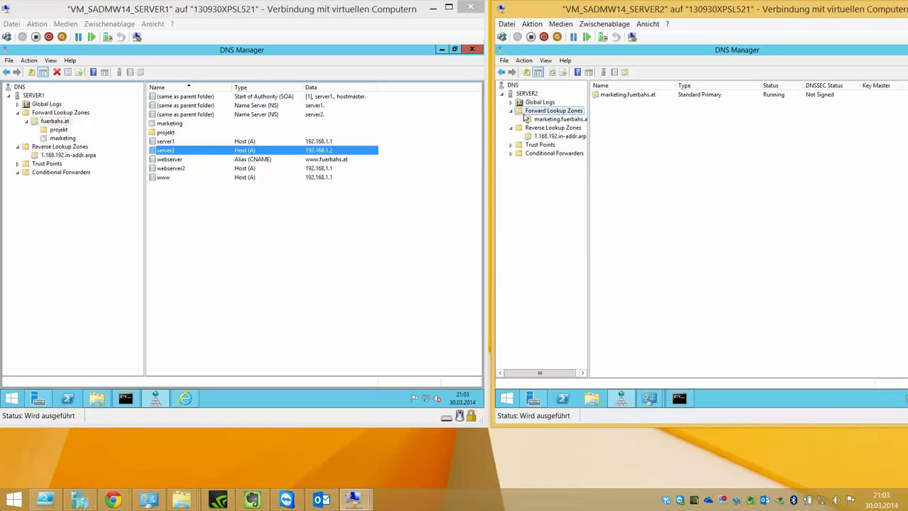
{"action": "right_click", "coordinate": [562, 114]}
{"action": "left_click", "coordinate": [598, 119]}
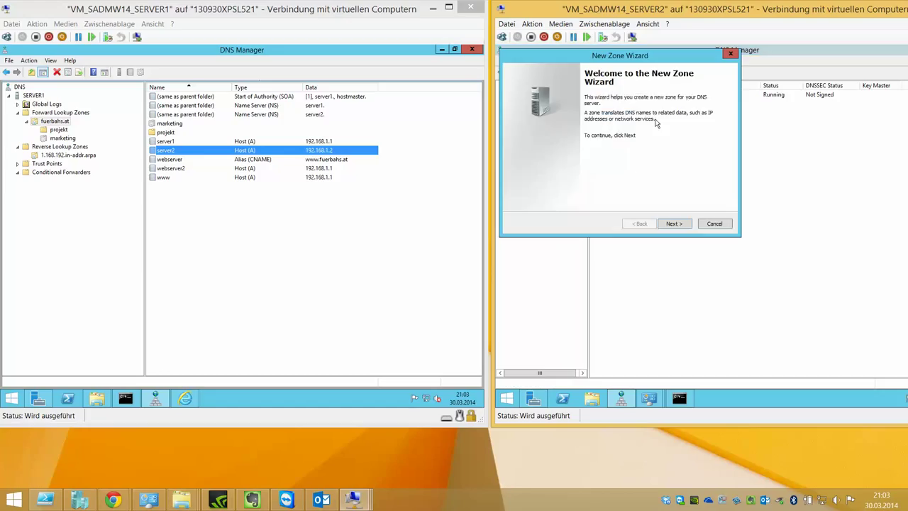
{"action": "key", "text": "Return"}
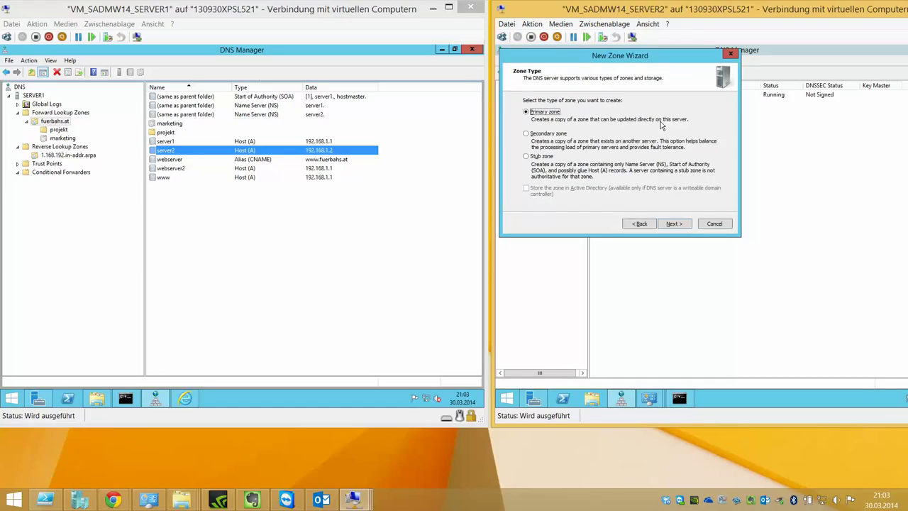
{"action": "key", "text": "Down"}
{"action": "key", "text": "Return"}
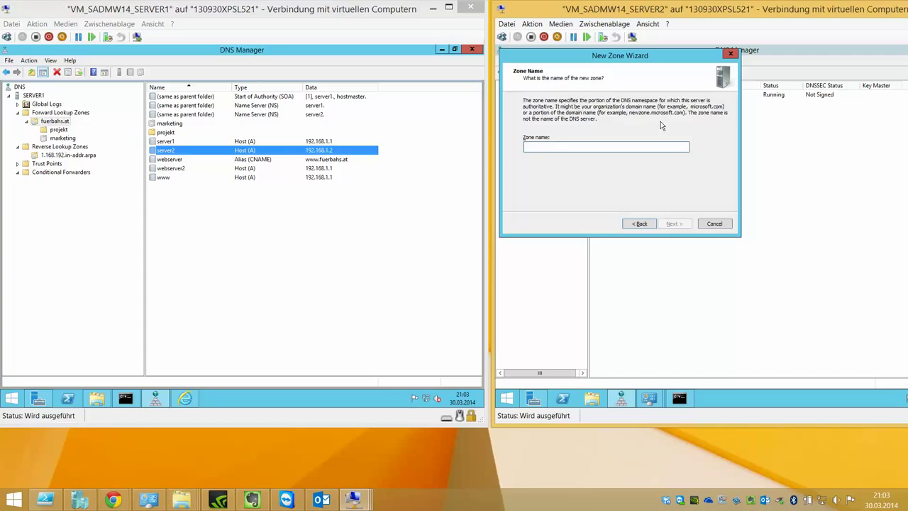
{"action": "type", "text": "fuerbahs.at"}
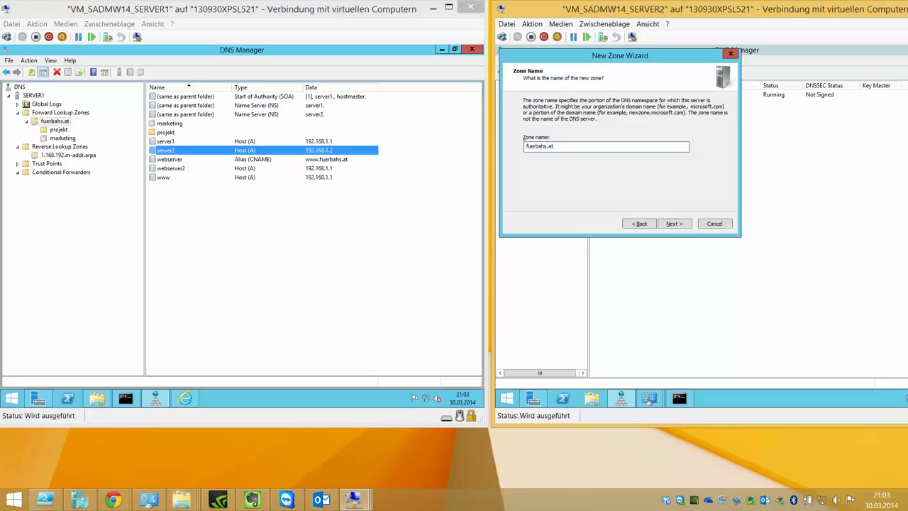
{"action": "key", "text": "Return"}
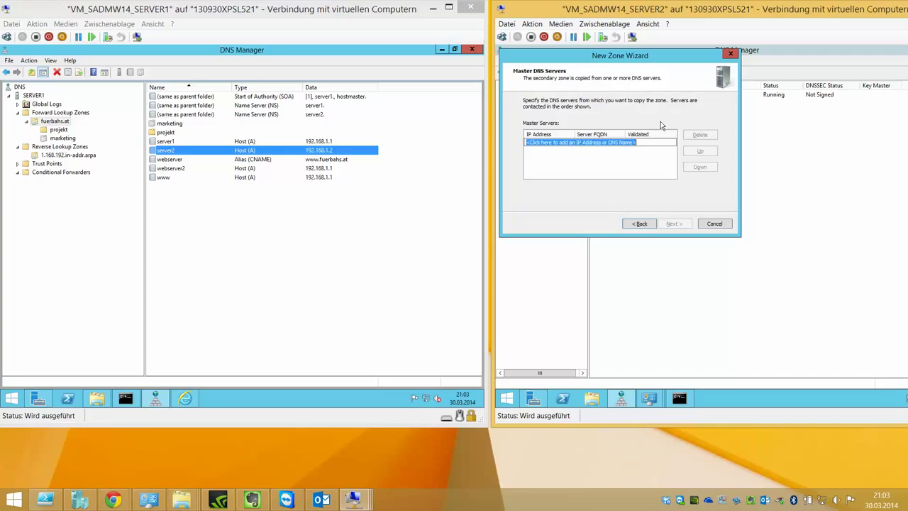
Add server1 as the master DNS server, remove its entry without an IPv6 address, and finish creating the zone
{"action": "type", "text": "server1"}
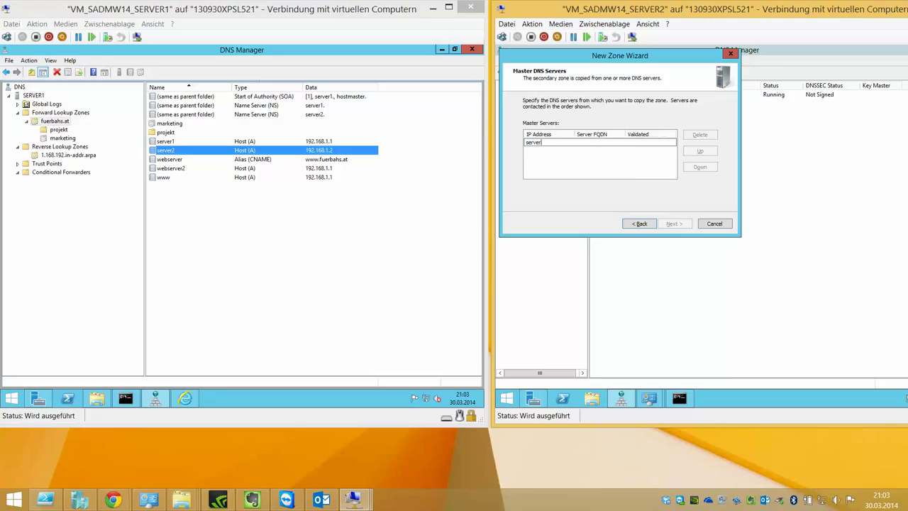
{"action": "key", "text": "Return"}
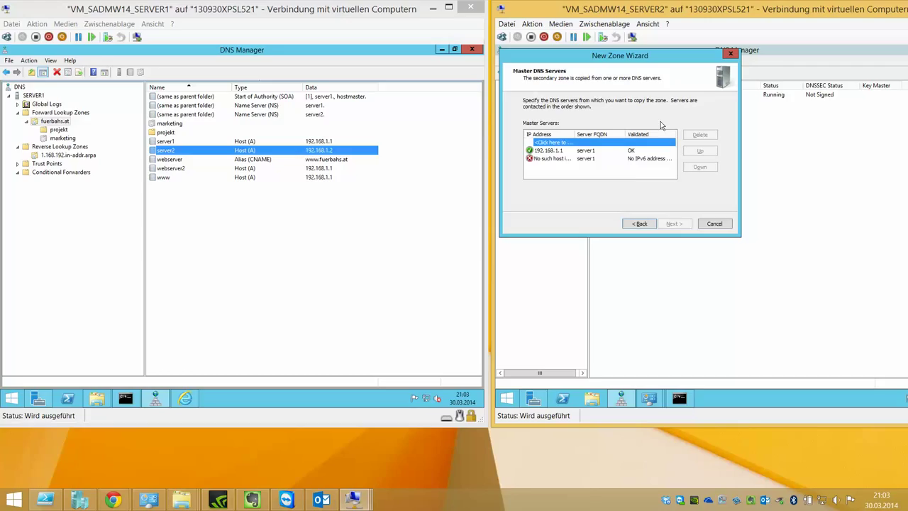
{"action": "left_click", "coordinate": [646, 159]}
{"action": "left_click", "coordinate": [698, 135]}
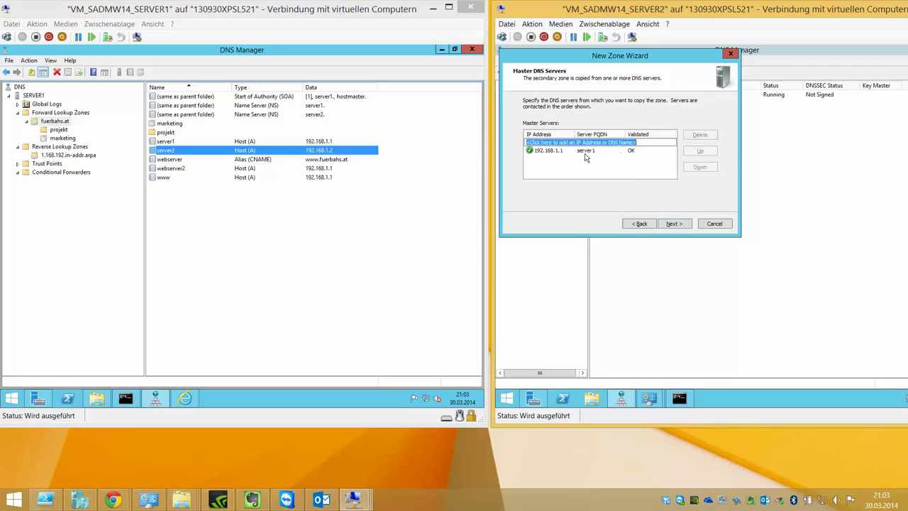
{"action": "left_click", "coordinate": [673, 224]}
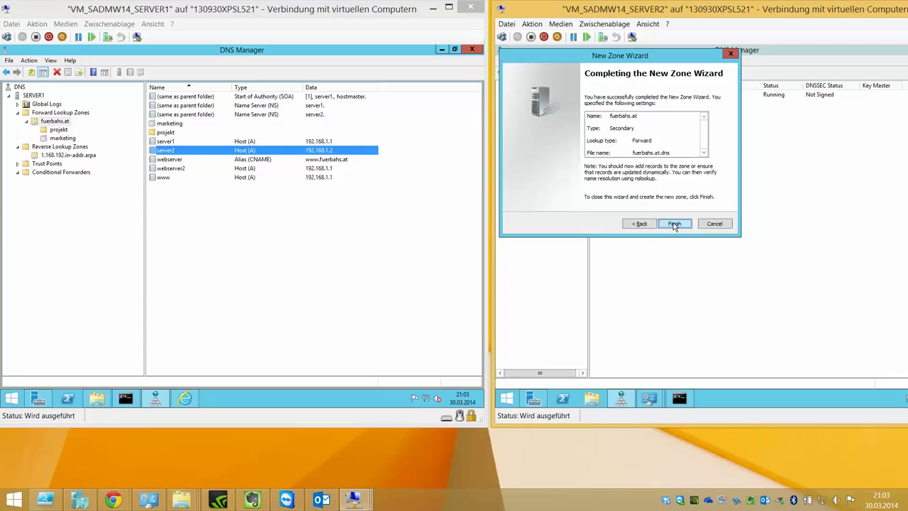
{"action": "left_click", "coordinate": [674, 224]}
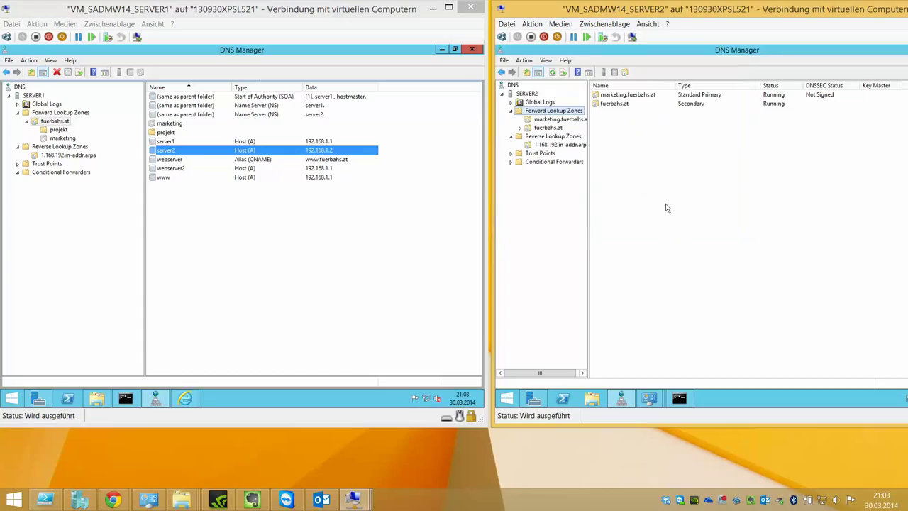
Request a transfer from the master for the fuerbahs.at secondary zone on SERVER2
{"action": "left_click", "coordinate": [557, 129]}
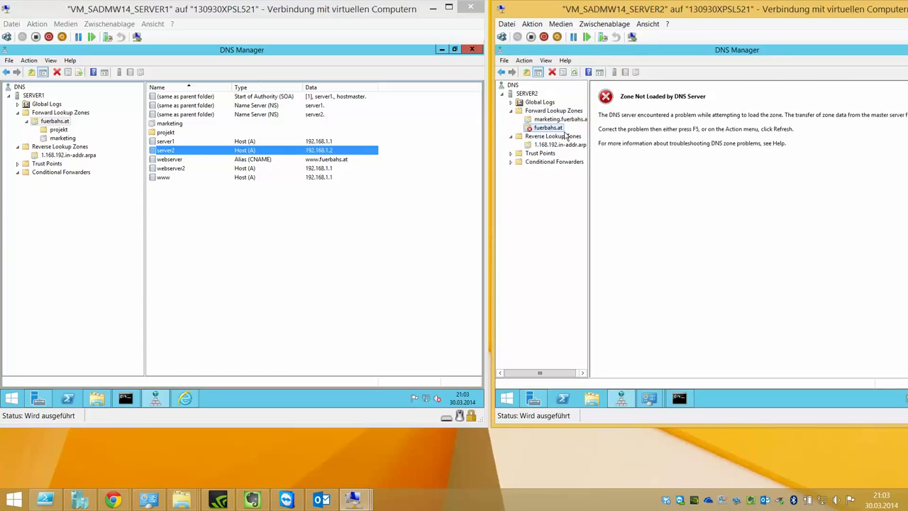
{"action": "right_click", "coordinate": [552, 131]}
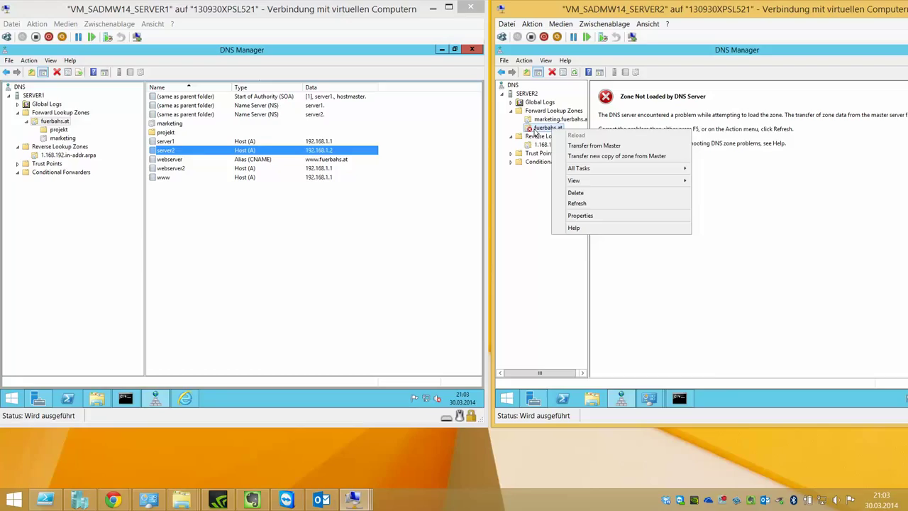
{"action": "left_click", "coordinate": [595, 148]}
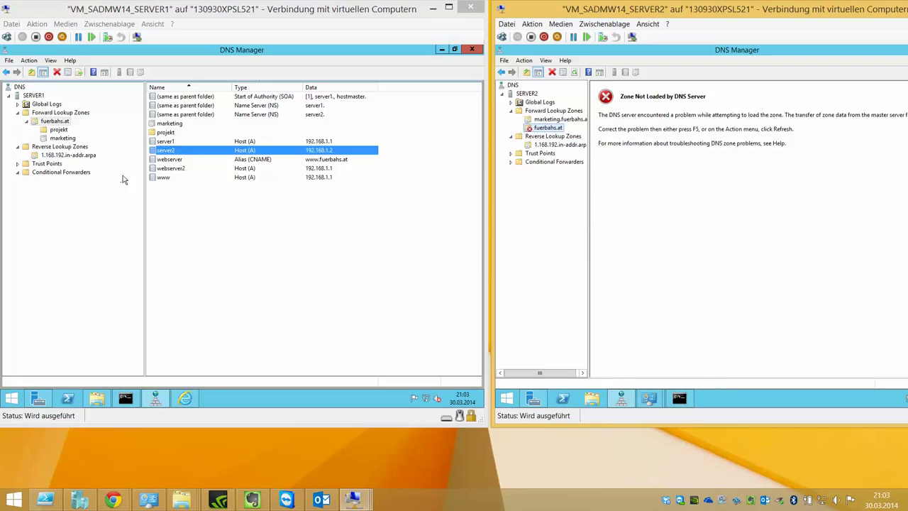
Refresh the forward lookup zones on SERVER2 and open the fuerbahs.at zone's records
{"action": "left_click", "coordinate": [554, 112]}
{"action": "left_click", "coordinate": [548, 127]}
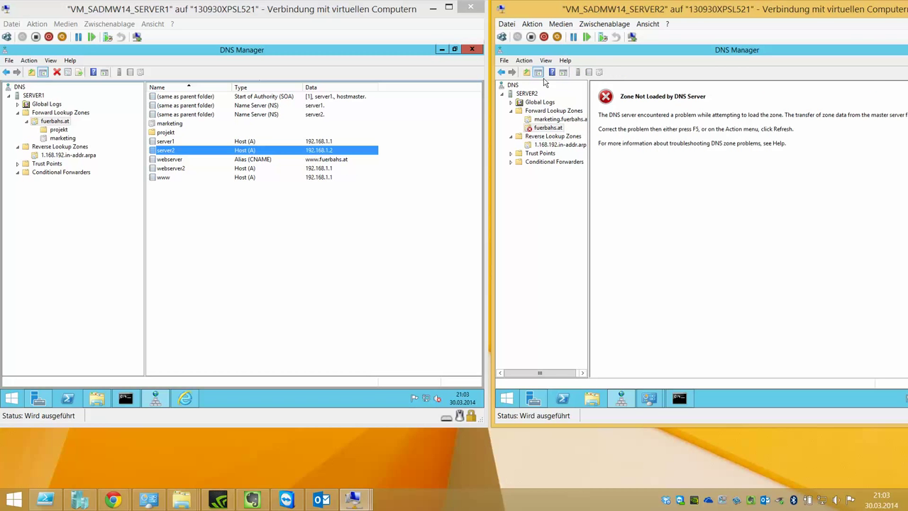
{"action": "left_click", "coordinate": [549, 112]}
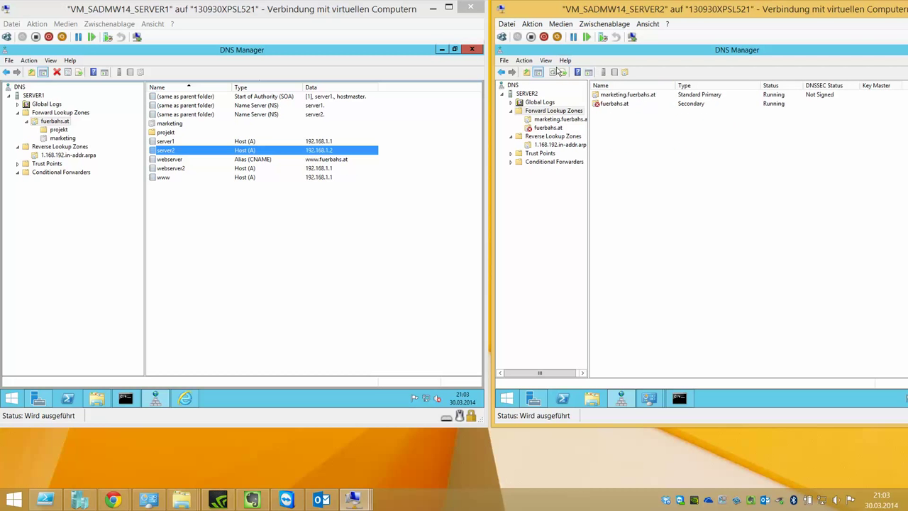
{"action": "right_click", "coordinate": [636, 135]}
{"action": "left_click", "coordinate": [647, 149]}
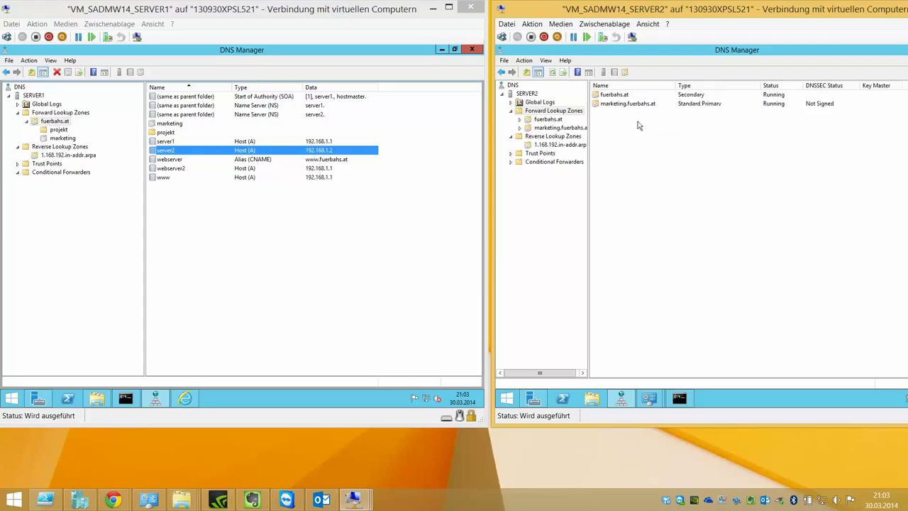
{"action": "double_click", "coordinate": [633, 97]}
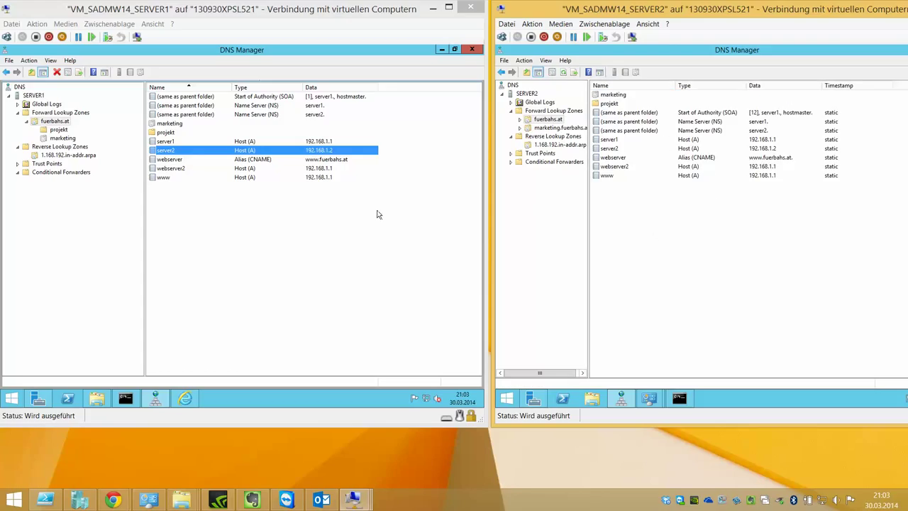
Compare the fuerbahs.at records on both servers and inspect the properties of the server2 host record on SERVER2
{"action": "left_click", "coordinate": [381, 166]}
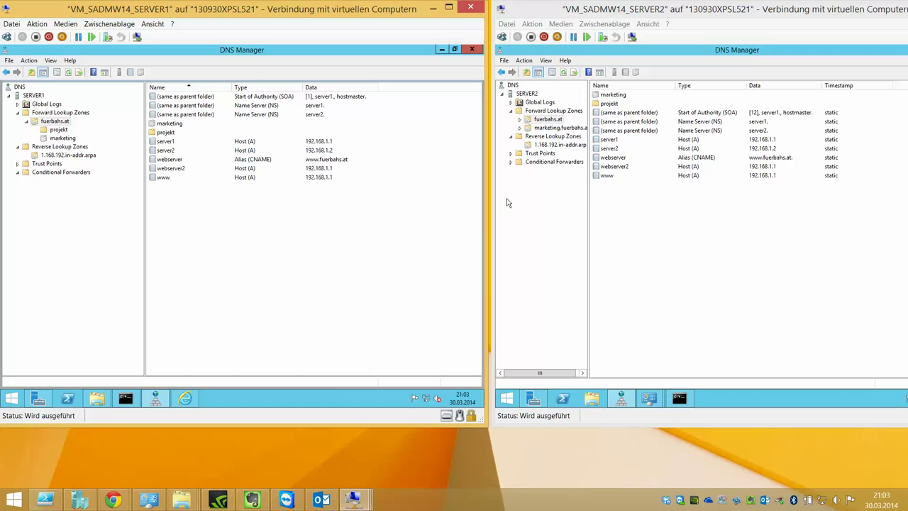
{"action": "right_click", "coordinate": [343, 200]}
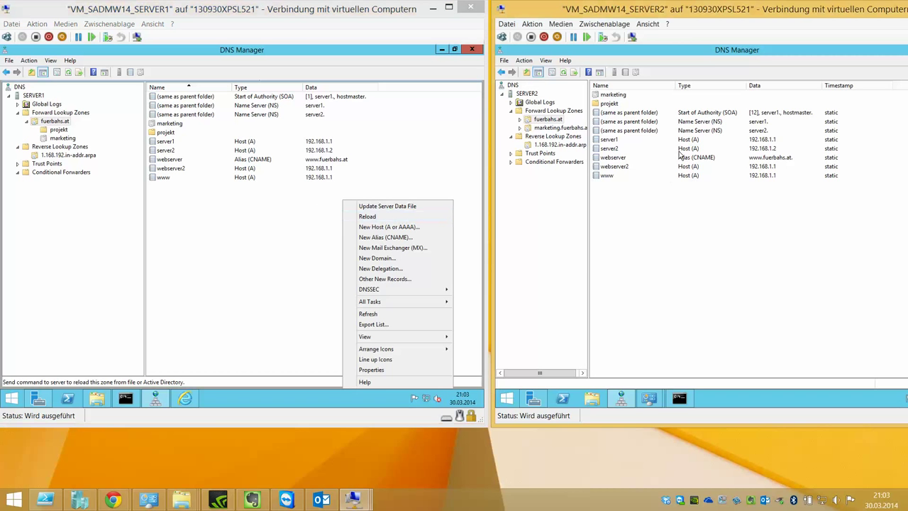
{"action": "right_click", "coordinate": [633, 148]}
{"action": "left_click", "coordinate": [656, 155]}
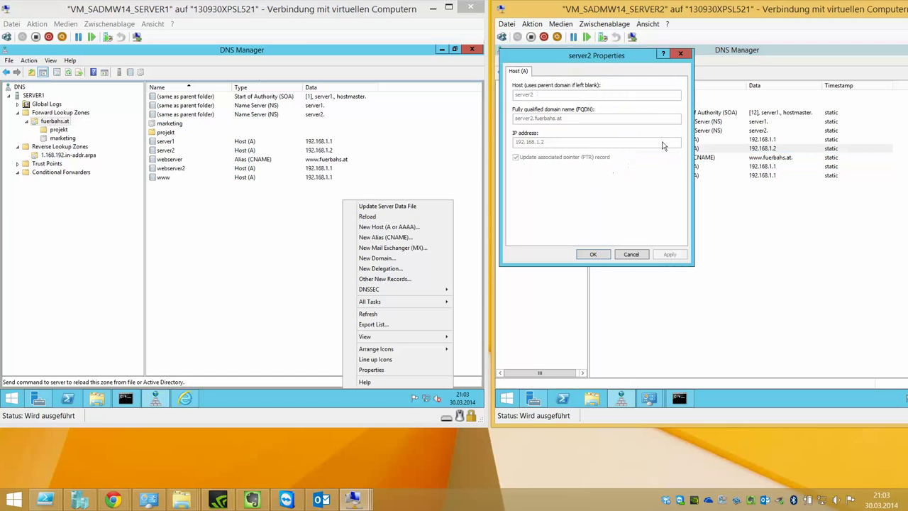
{"action": "left_click", "coordinate": [631, 254]}
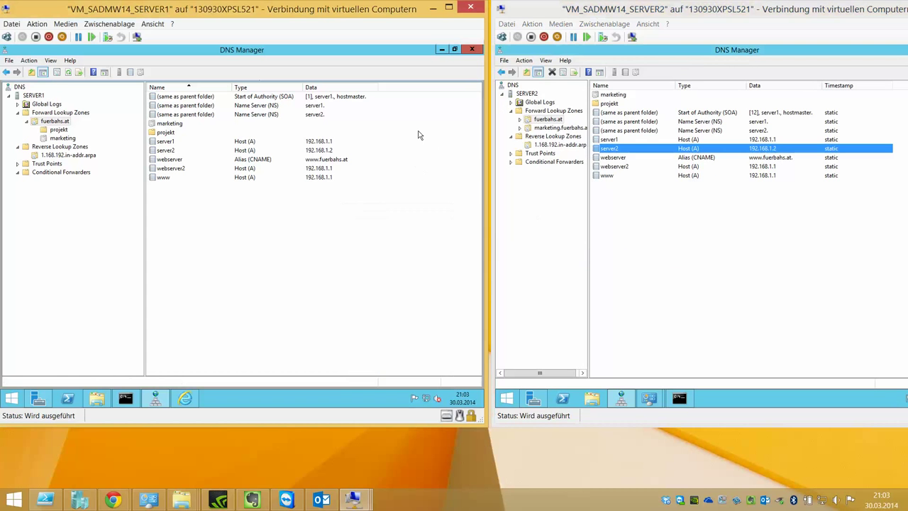
On SERVER1, create a host (A) record named verkauf with IP address 192.168.1.3 and an associated pointer record in fuerbahs.at
{"action": "right_click", "coordinate": [183, 194]}
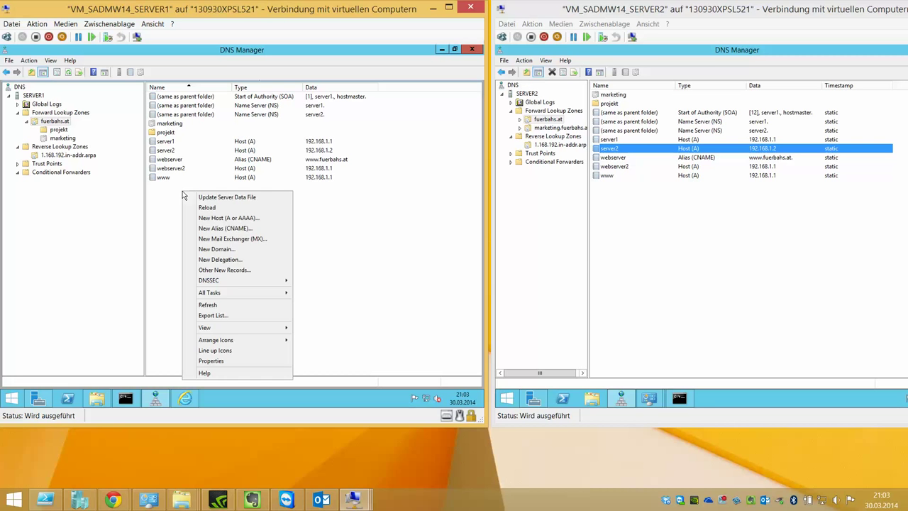
{"action": "left_click", "coordinate": [219, 213]}
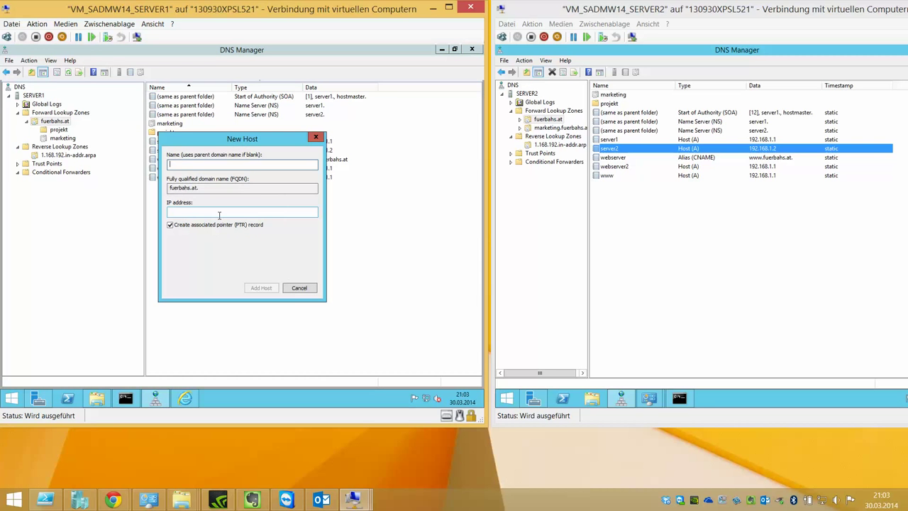
{"action": "type", "text": "verkauf"}
{"action": "left_click", "coordinate": [219, 212]}
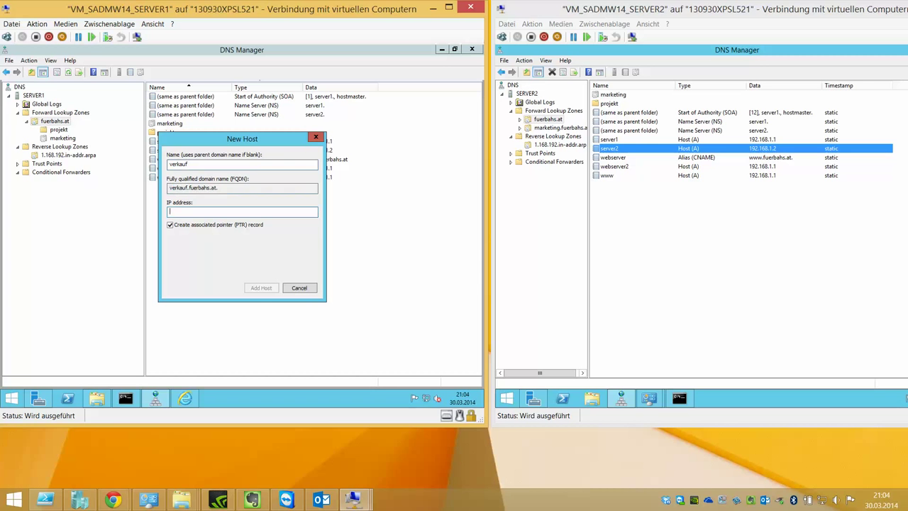
{"action": "type", "text": "192.168.1.3"}
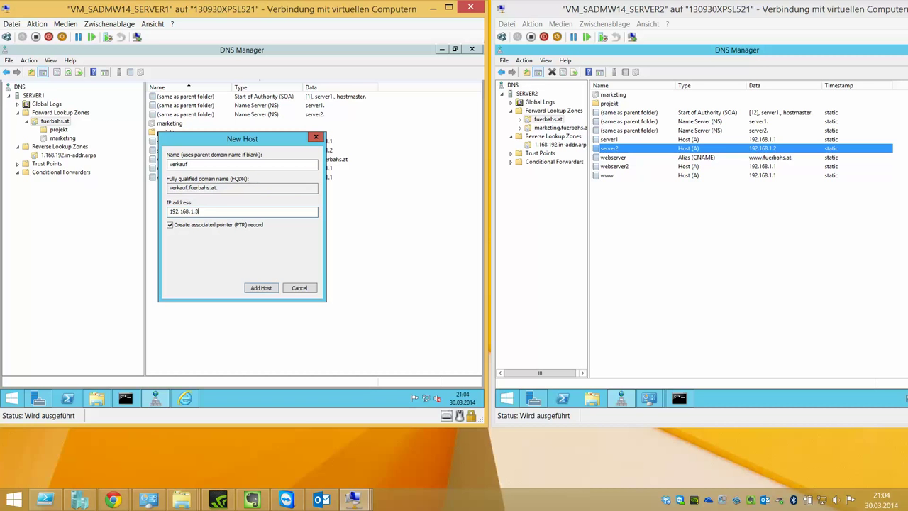
{"action": "left_click", "coordinate": [260, 287]}
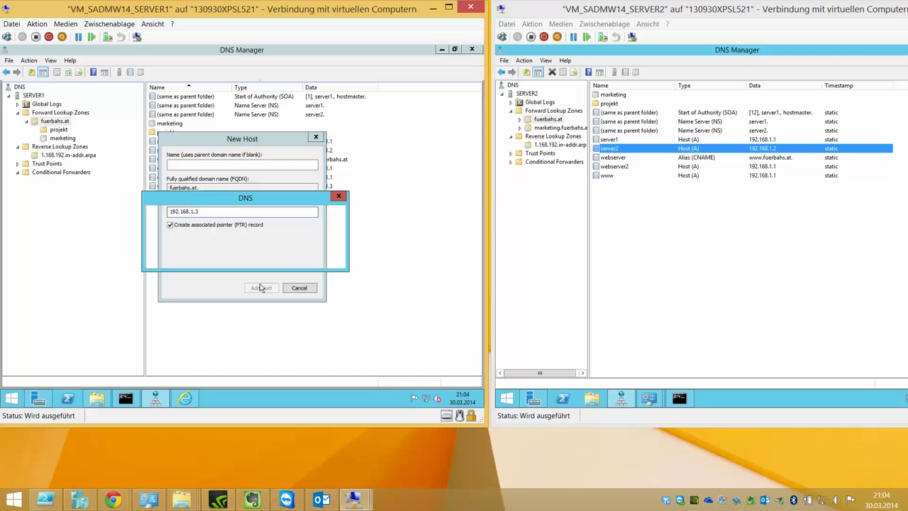
{"action": "left_click", "coordinate": [310, 258]}
{"action": "left_click", "coordinate": [299, 287]}
{"action": "left_click", "coordinate": [629, 245]}
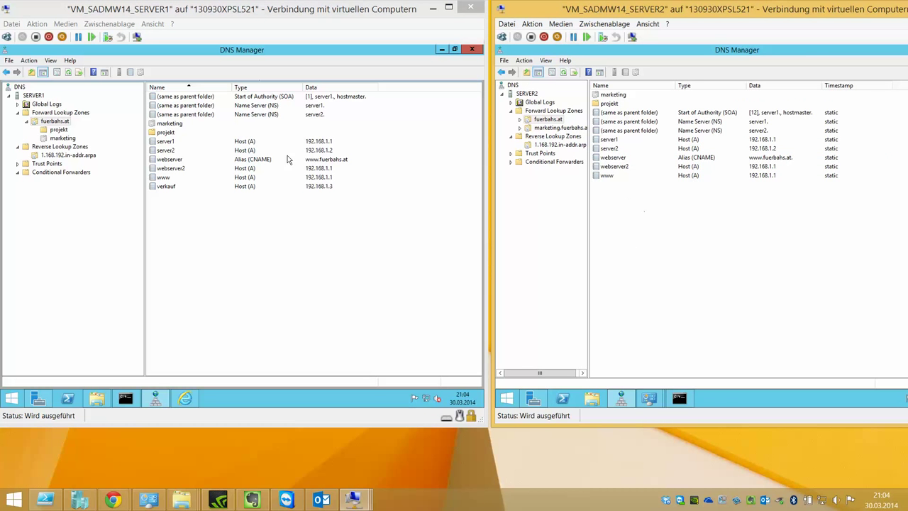
Review the serial number and refresh interval in the start of authority settings of fuerbahs.at on SERVER1, and compare both servers' records
{"action": "right_click", "coordinate": [62, 122]}
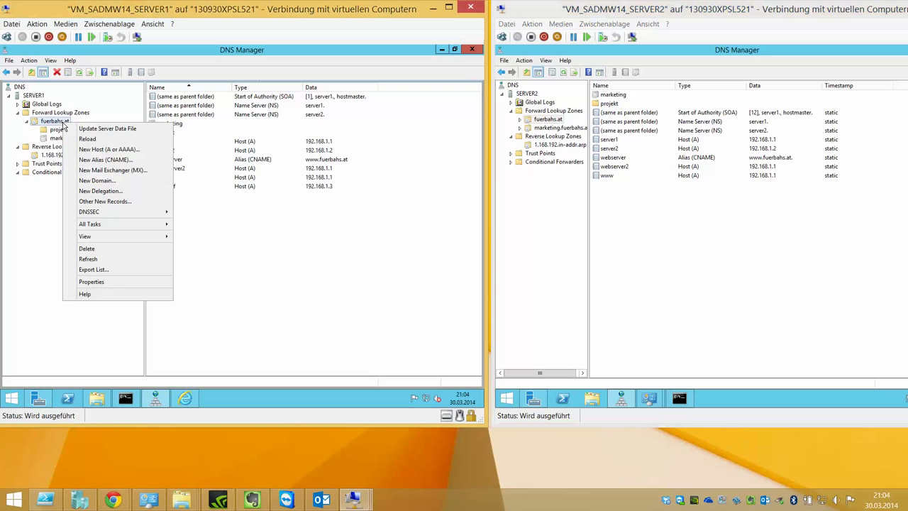
{"action": "left_click", "coordinate": [109, 283]}
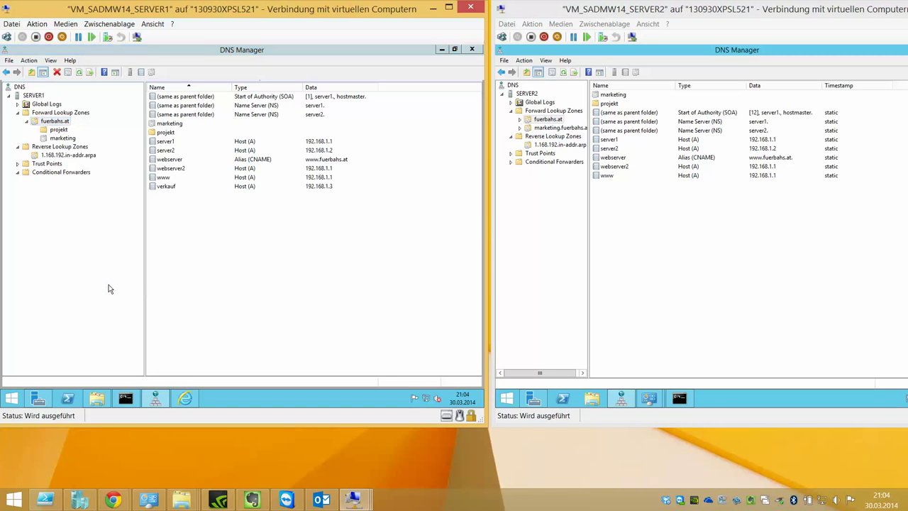
{"action": "left_click", "coordinate": [119, 81]}
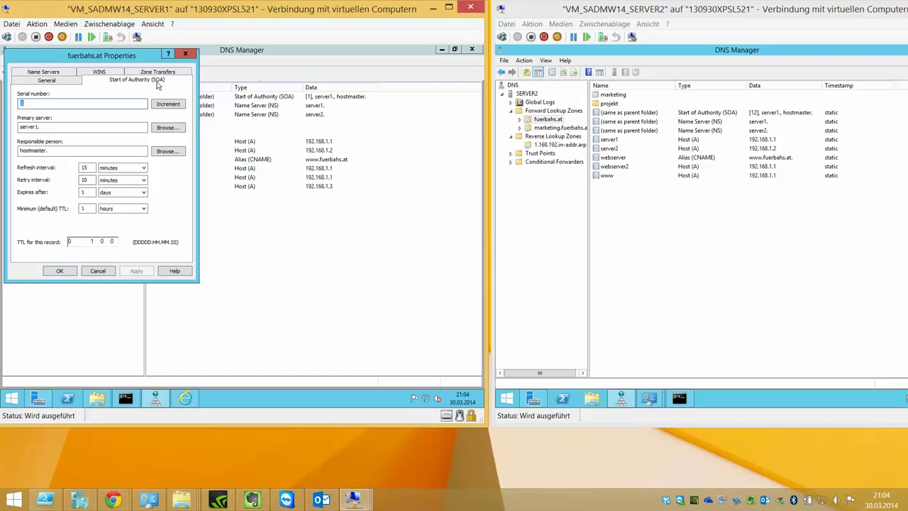
{"action": "double_click", "coordinate": [84, 167]}
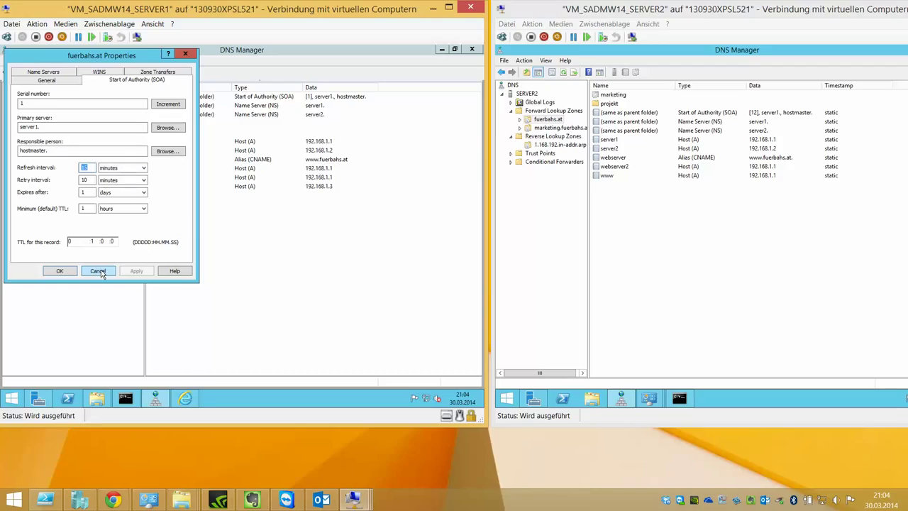
{"action": "double_click", "coordinate": [20, 104]}
{"action": "left_click", "coordinate": [98, 271]}
{"action": "left_click", "coordinate": [623, 178]}
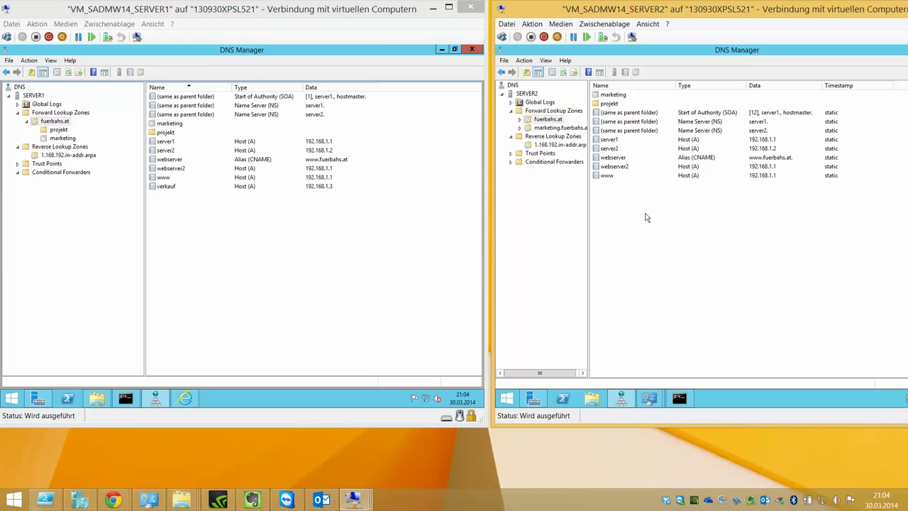
{"action": "left_click", "coordinate": [261, 212]}
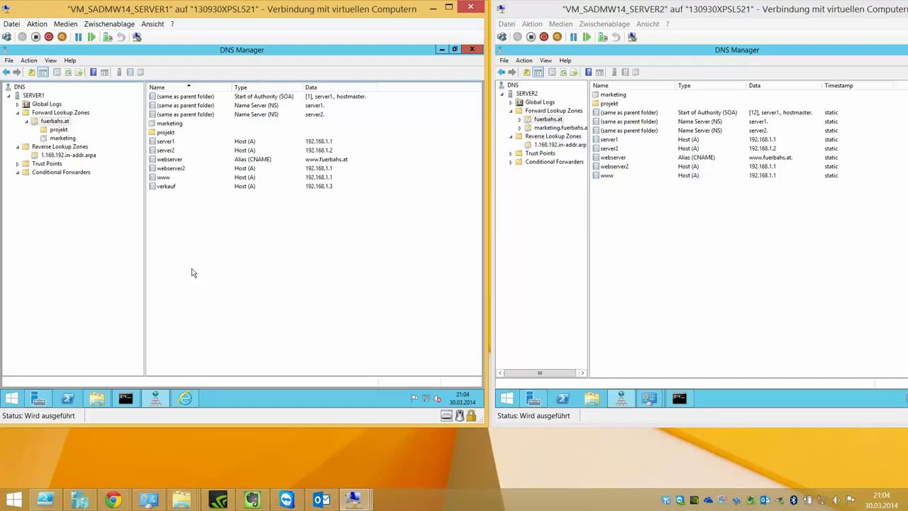
Delete the 1.168.192.in-addr.arpa reverse lookup zone from SERVER2
{"action": "left_click", "coordinate": [501, 470]}
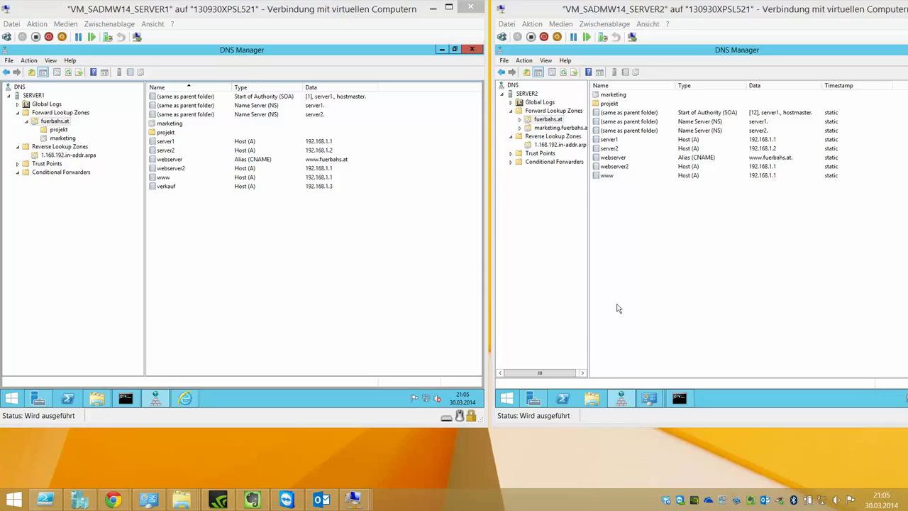
{"action": "left_click", "coordinate": [590, 180]}
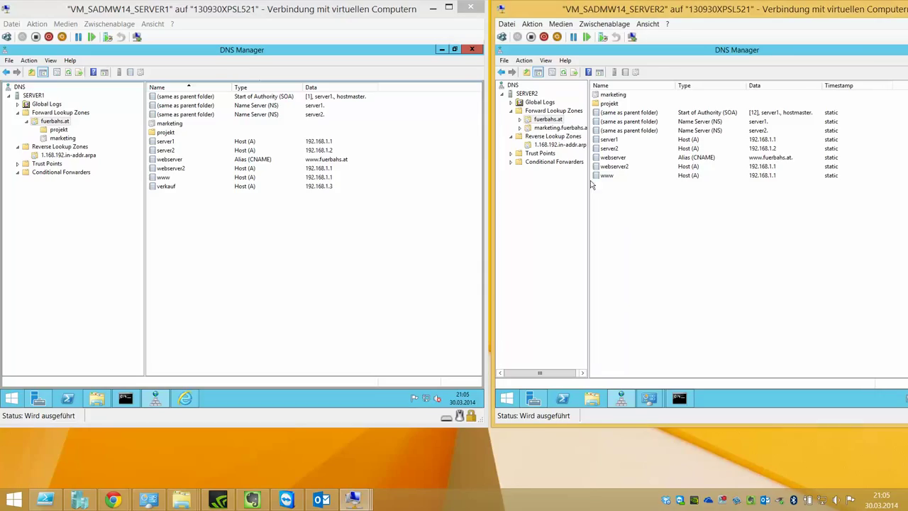
{"action": "left_click", "coordinate": [571, 146]}
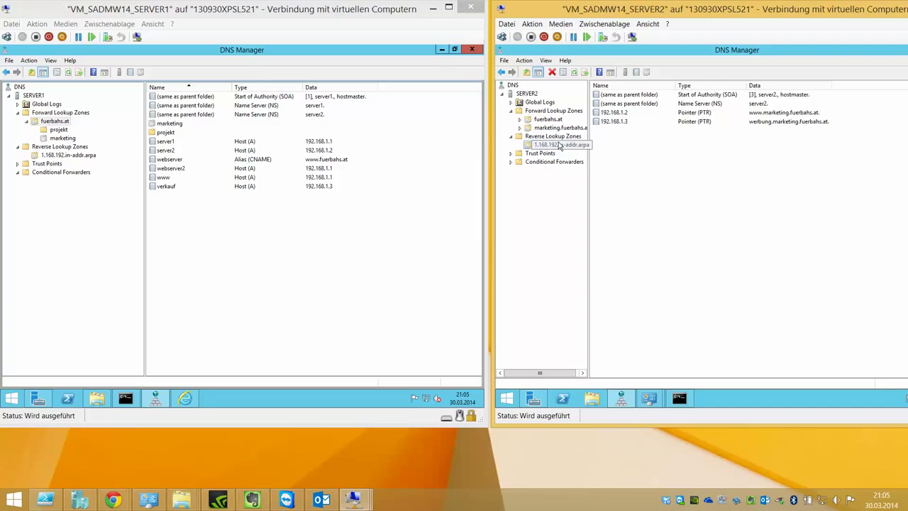
{"action": "right_click", "coordinate": [562, 145]}
{"action": "left_click", "coordinate": [606, 246]}
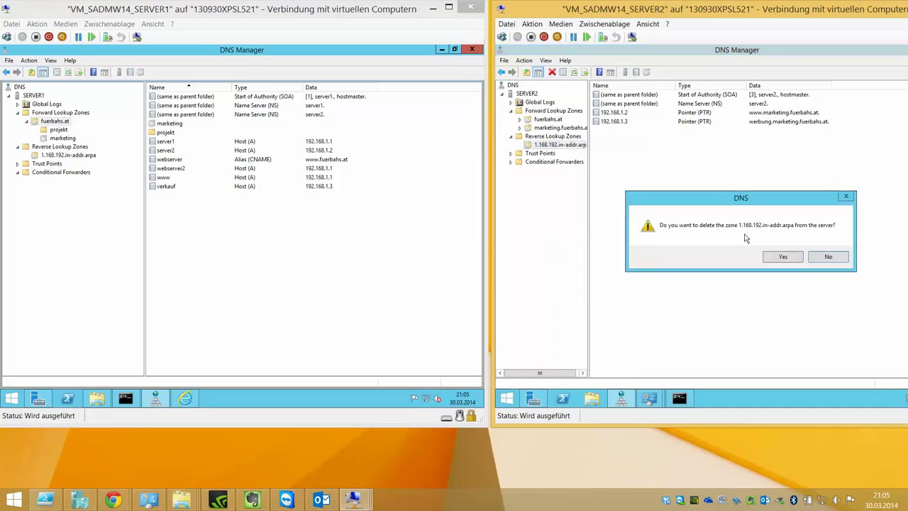
{"action": "left_click", "coordinate": [778, 256]}
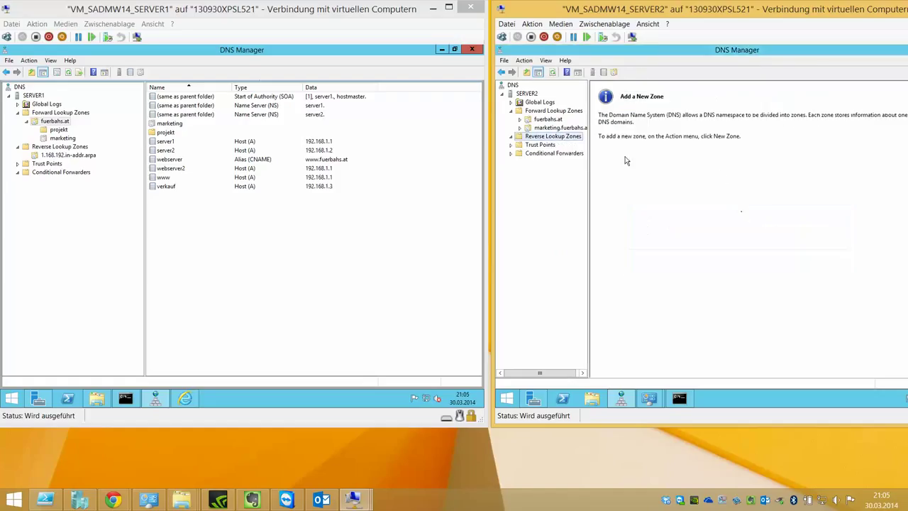
On SERVER2, set up a new secondary IPv4 reverse lookup zone for network ID 192.168.1 with server1 as master server
{"action": "right_click", "coordinate": [552, 138]}
{"action": "left_click", "coordinate": [580, 144]}
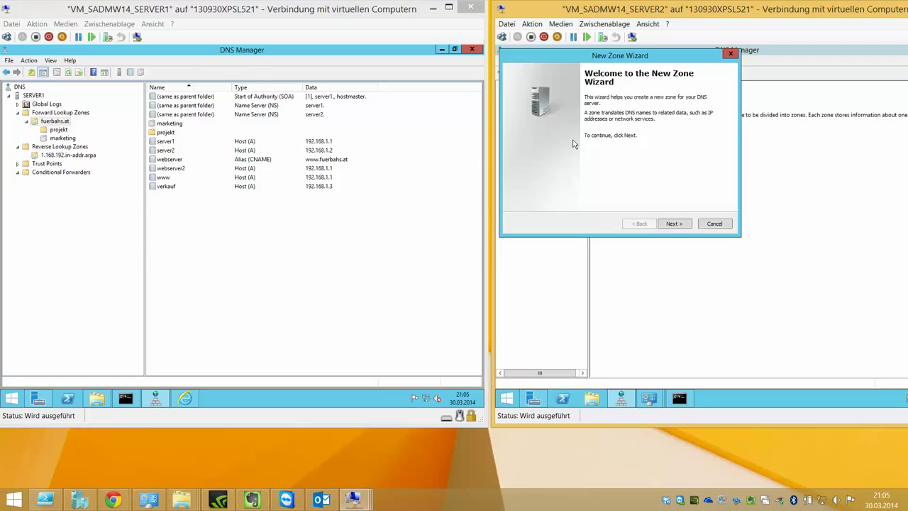
{"action": "key", "text": "Return"}
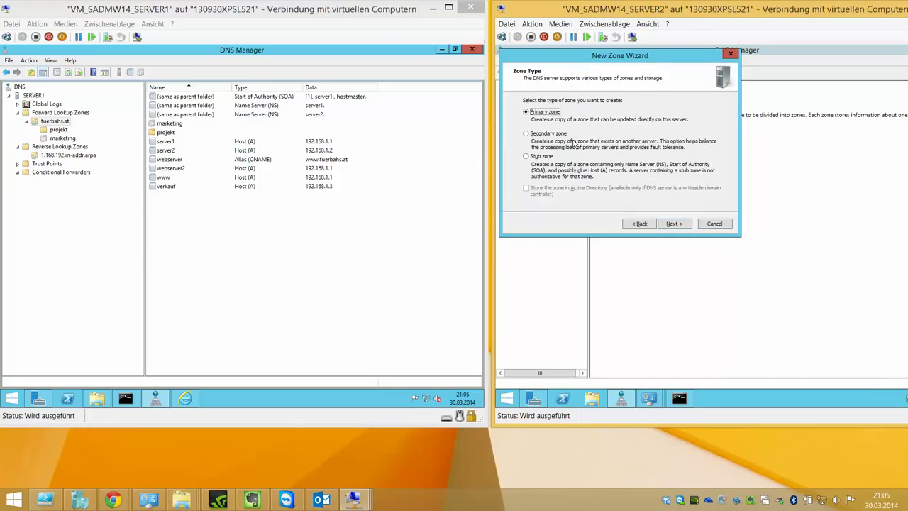
{"action": "key", "text": "Down"}
{"action": "key", "text": "Return"}
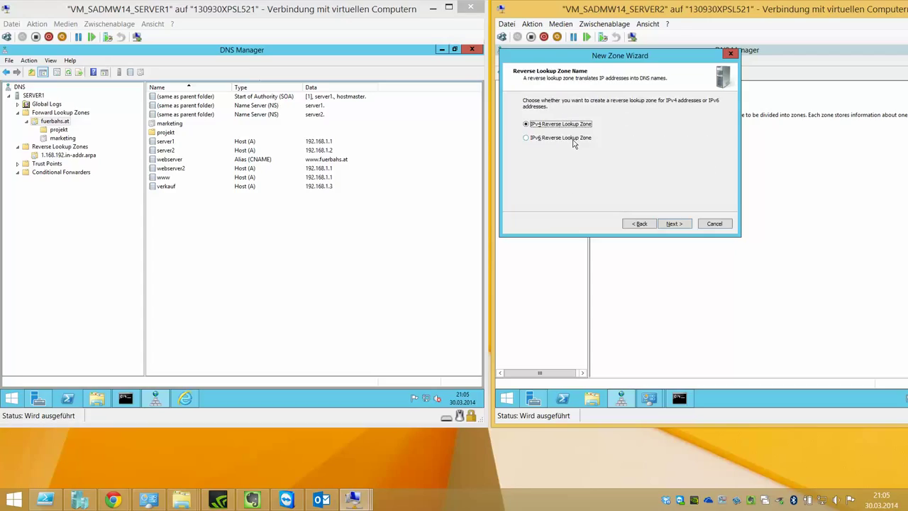
{"action": "key", "text": "Return"}
{"action": "type", "text": "192 .168 ."}
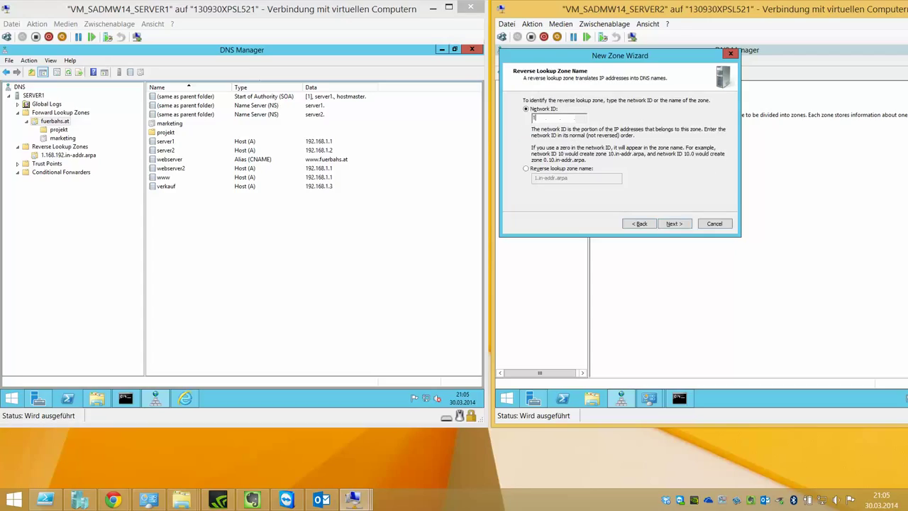
{"action": "type", "text": "1"}
{"action": "key", "text": "Return"}
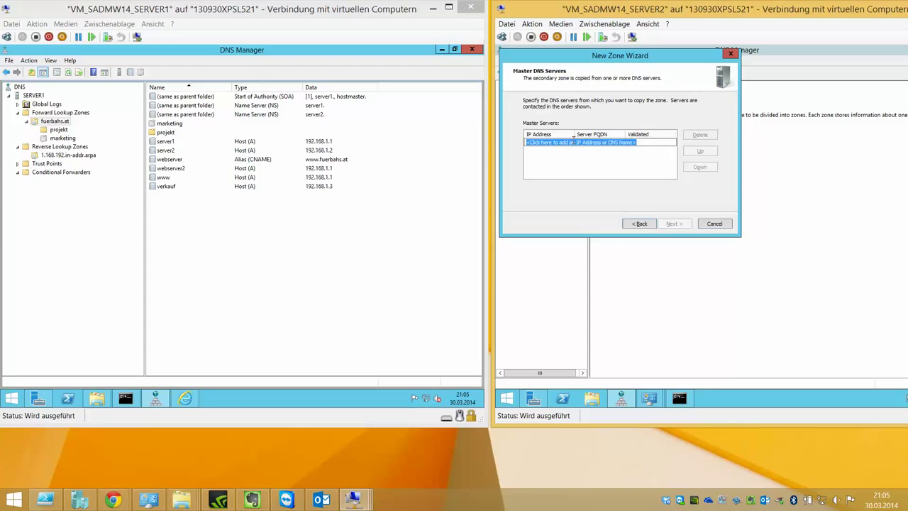
{"action": "type", "text": "server1"}
{"action": "key", "text": "Return"}
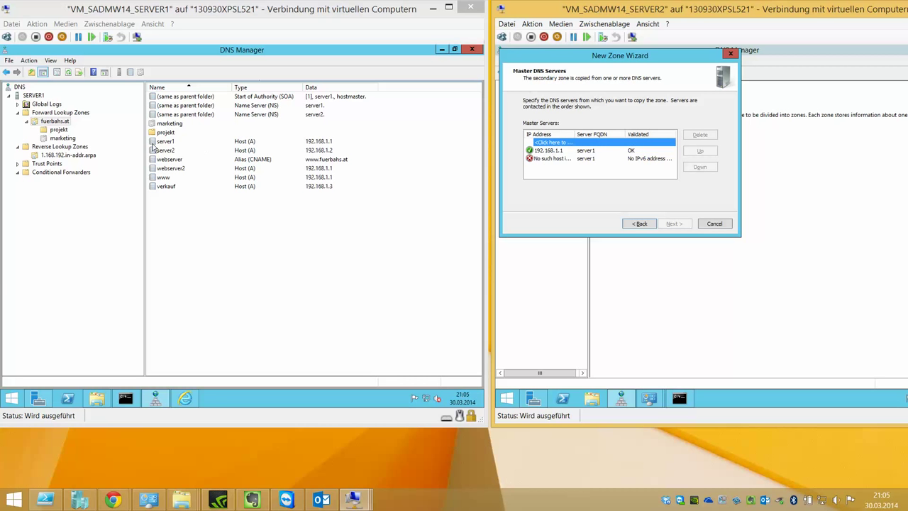
On SERVER1, restrict zone transfers of 1.168.192.in-addr.arpa to the servers listed as its name servers
{"action": "right_click", "coordinate": [90, 155]}
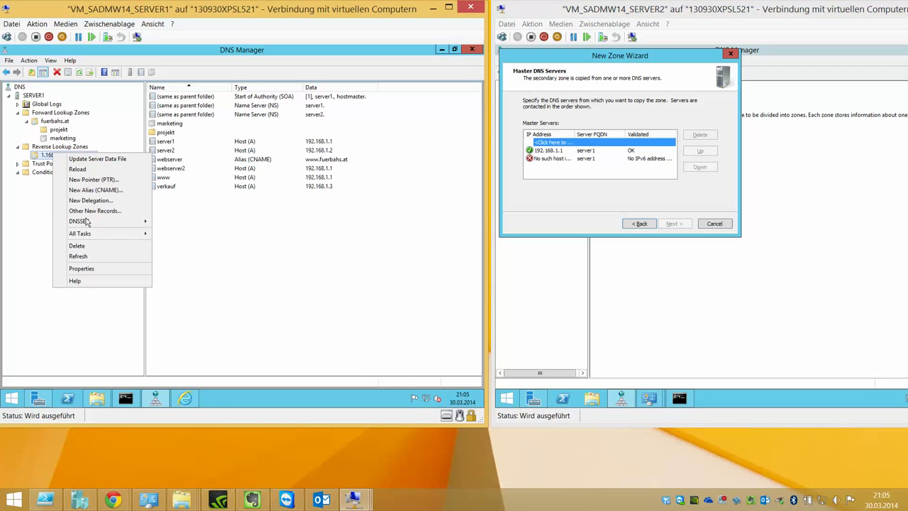
{"action": "left_click", "coordinate": [99, 270]}
{"action": "left_click", "coordinate": [144, 72]}
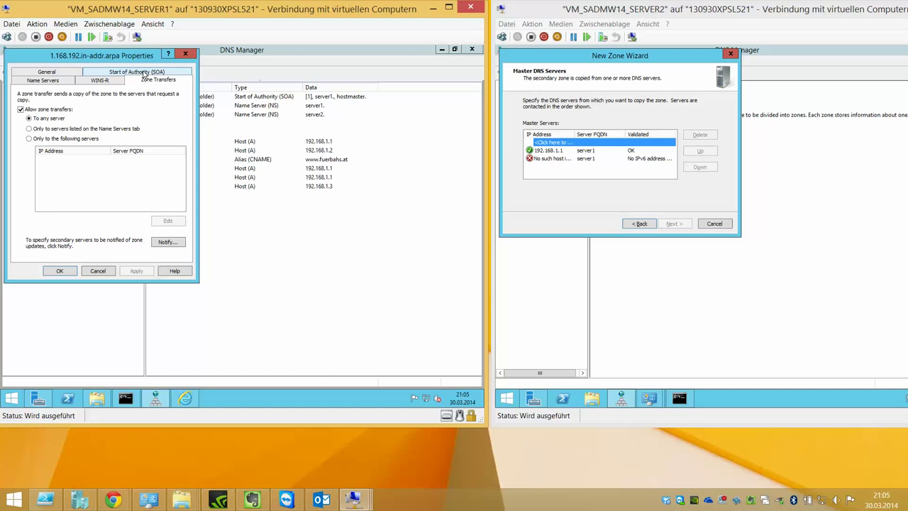
{"action": "left_click", "coordinate": [59, 128]}
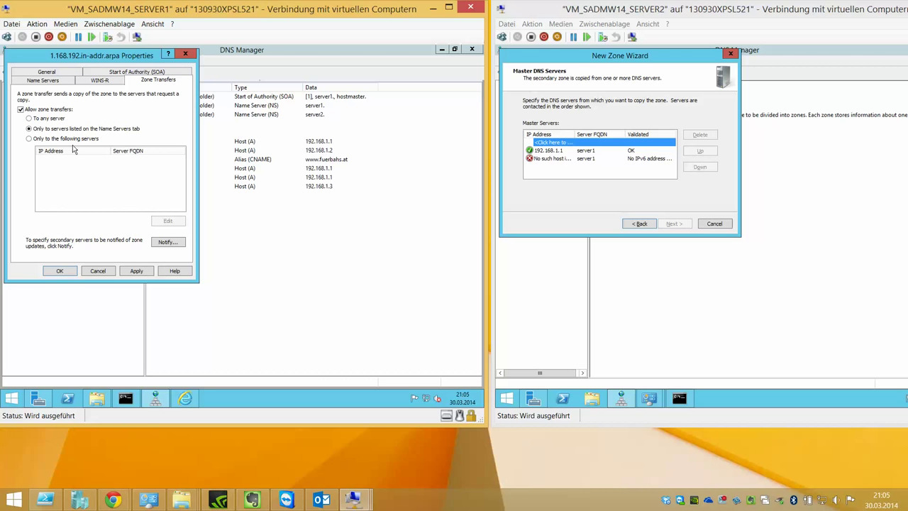
{"action": "left_click", "coordinate": [135, 271]}
{"action": "left_click", "coordinate": [59, 270]}
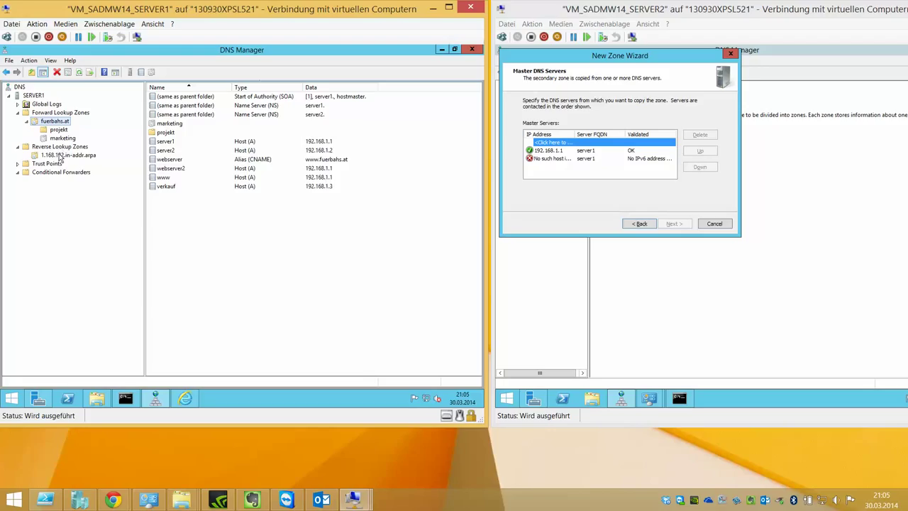
Add server2, resolved to 192.168.1.2, as a name server of SERVER1's reverse lookup zone and re-sort the zone's records by name
{"action": "left_click", "coordinate": [61, 155]}
{"action": "right_click", "coordinate": [61, 156]}
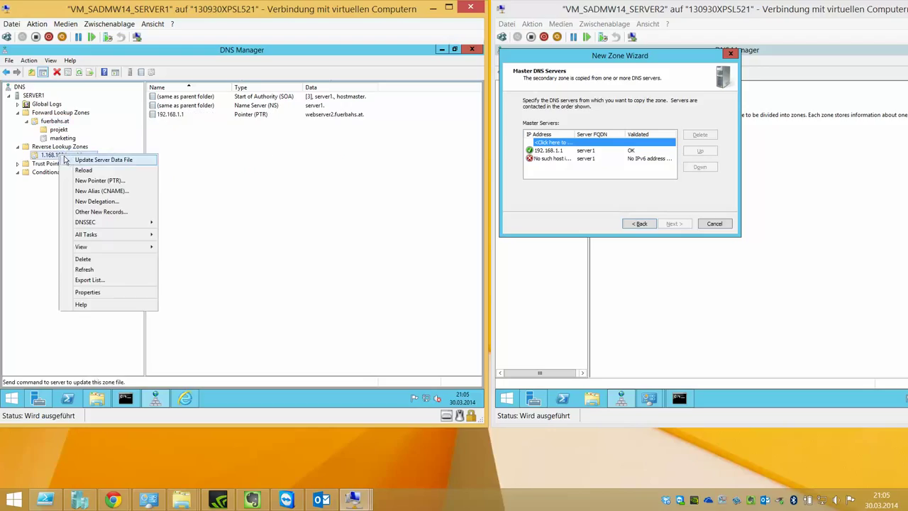
{"action": "double_click", "coordinate": [251, 105]}
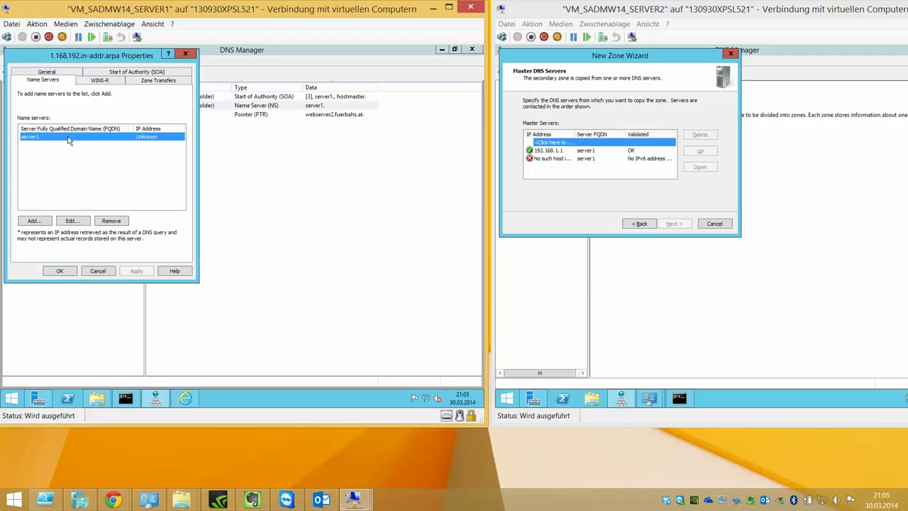
{"action": "left_click", "coordinate": [48, 220]}
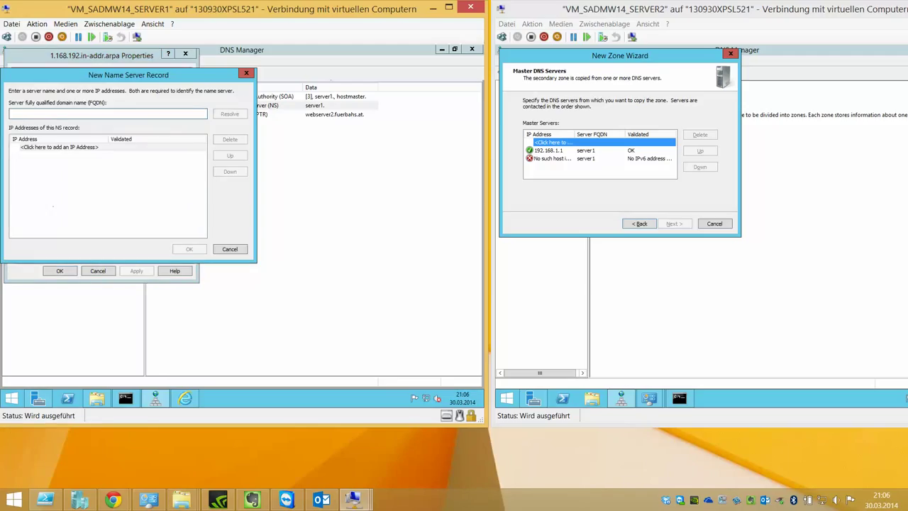
{"action": "type", "text": "server2"}
{"action": "left_click", "coordinate": [229, 114]}
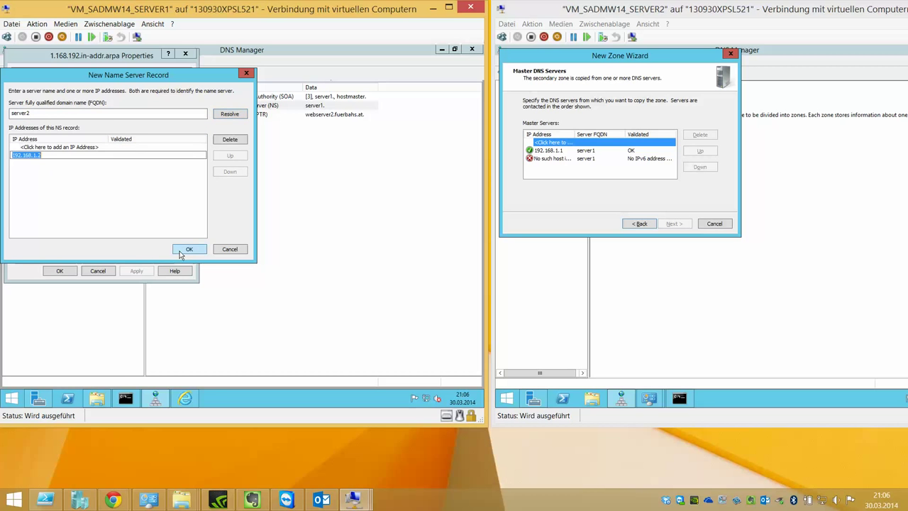
{"action": "left_click", "coordinate": [182, 250]}
{"action": "left_click", "coordinate": [136, 275]}
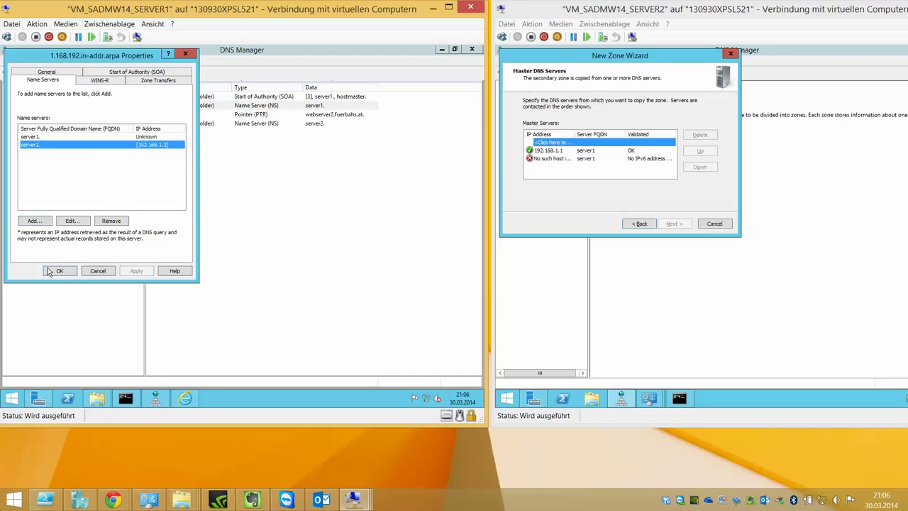
{"action": "left_click", "coordinate": [51, 272]}
{"action": "left_click", "coordinate": [214, 88]}
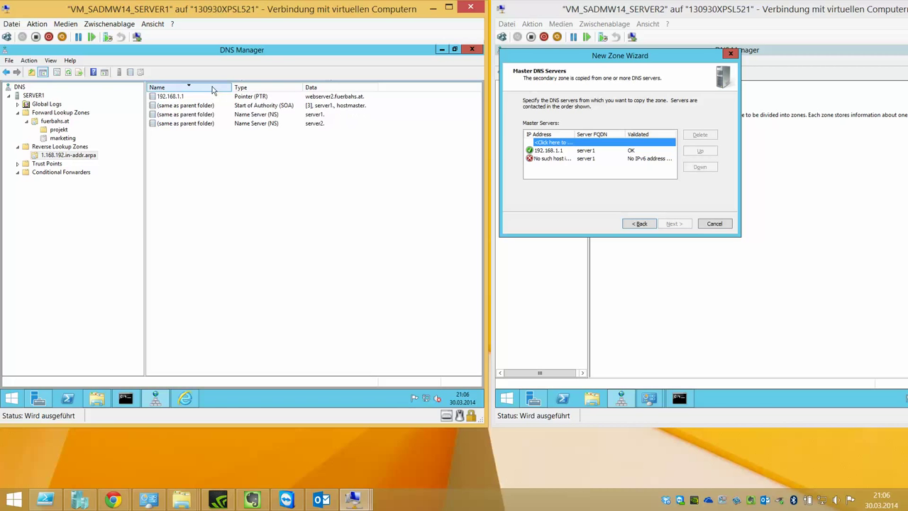
{"action": "left_click", "coordinate": [299, 124]}
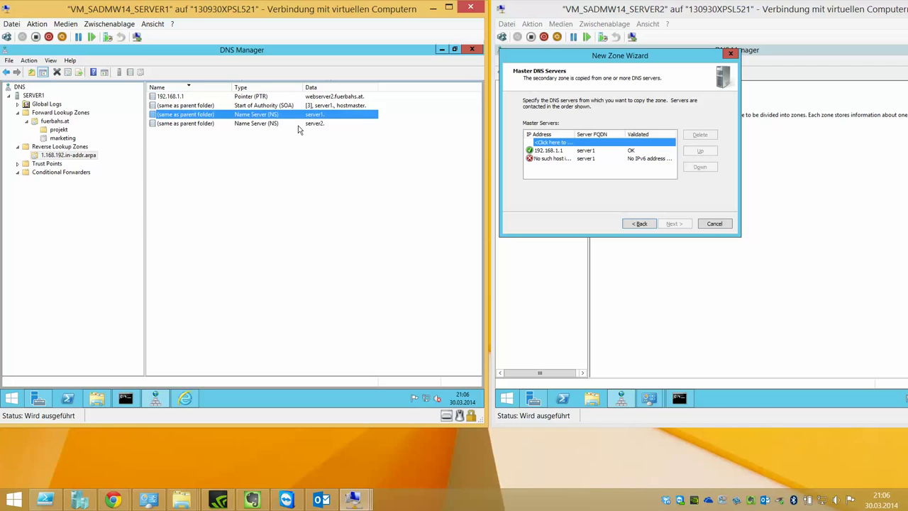
{"action": "right_click", "coordinate": [226, 143]}
{"action": "left_click", "coordinate": [214, 144]}
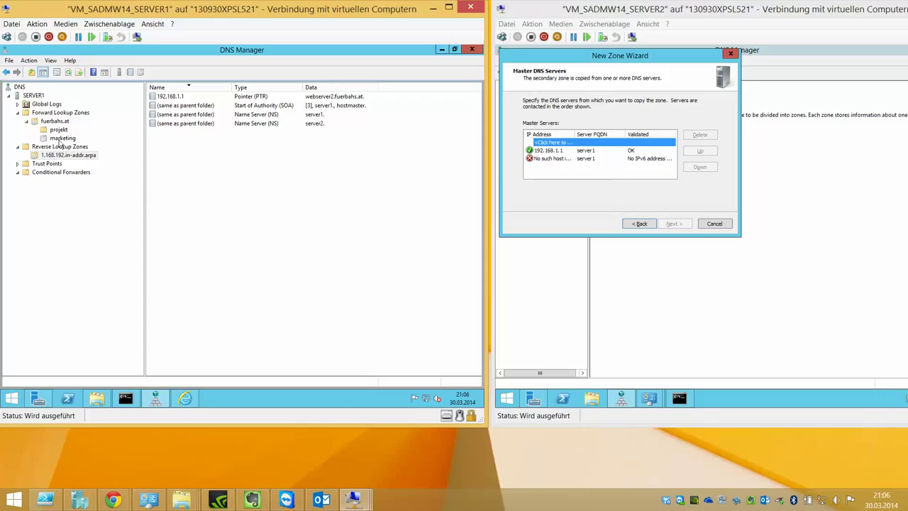
On SERVER2, remove the invalid server1 entry without an IPv6 address from the master servers and finish creating the secondary zone
{"action": "left_click", "coordinate": [628, 159]}
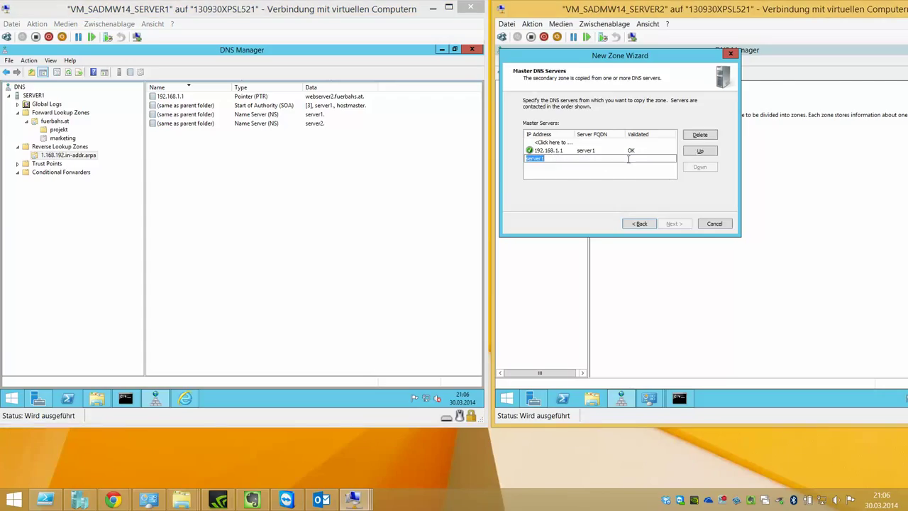
{"action": "left_click", "coordinate": [699, 135]}
{"action": "left_click", "coordinate": [672, 223]}
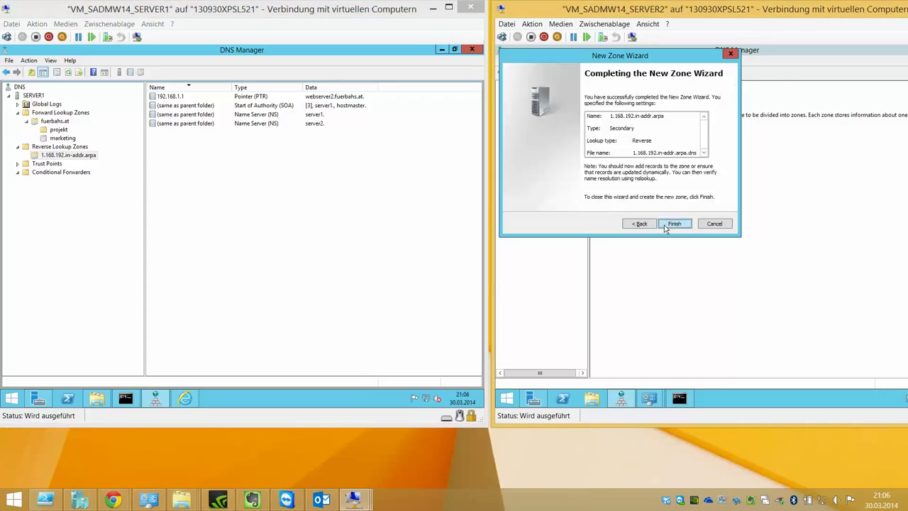
{"action": "left_click", "coordinate": [663, 224]}
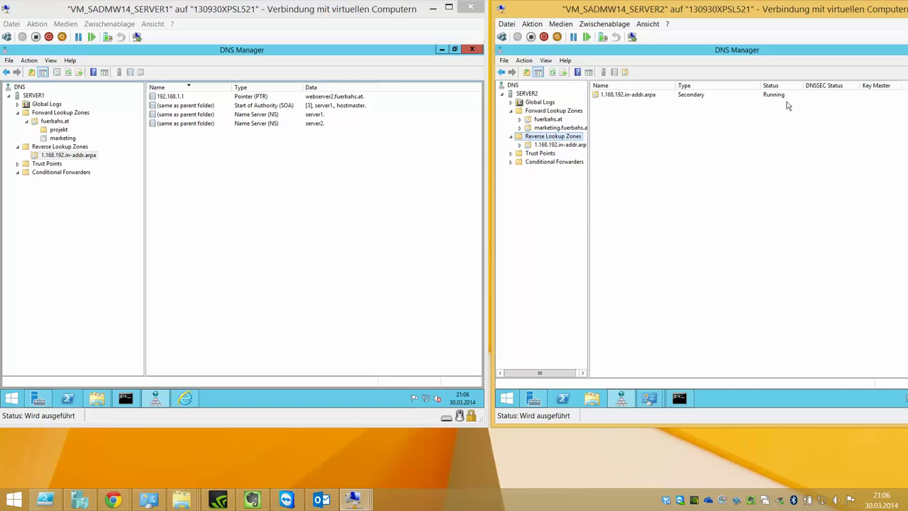
Open the new reverse lookup zone on SERVER2 and request a transfer from its master
{"action": "right_click", "coordinate": [560, 145]}
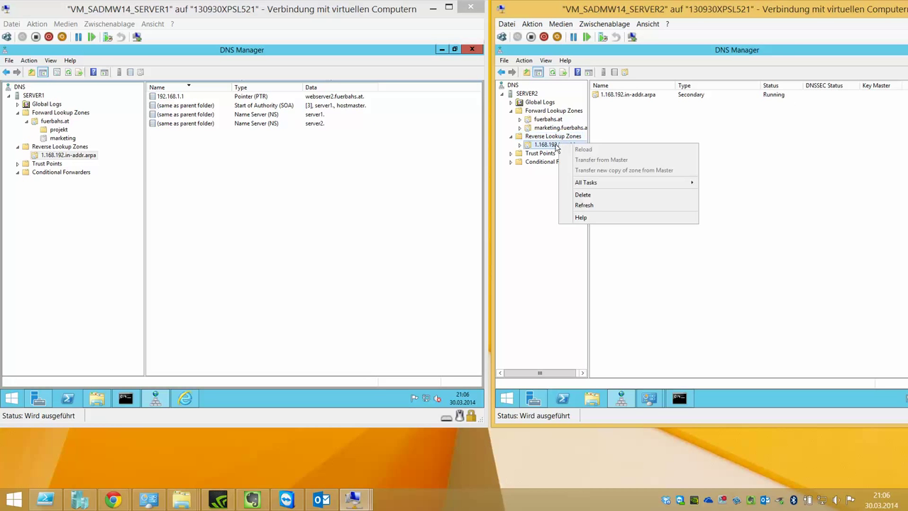
{"action": "left_click", "coordinate": [560, 146]}
{"action": "right_click", "coordinate": [560, 146]}
{"action": "left_click", "coordinate": [587, 162]}
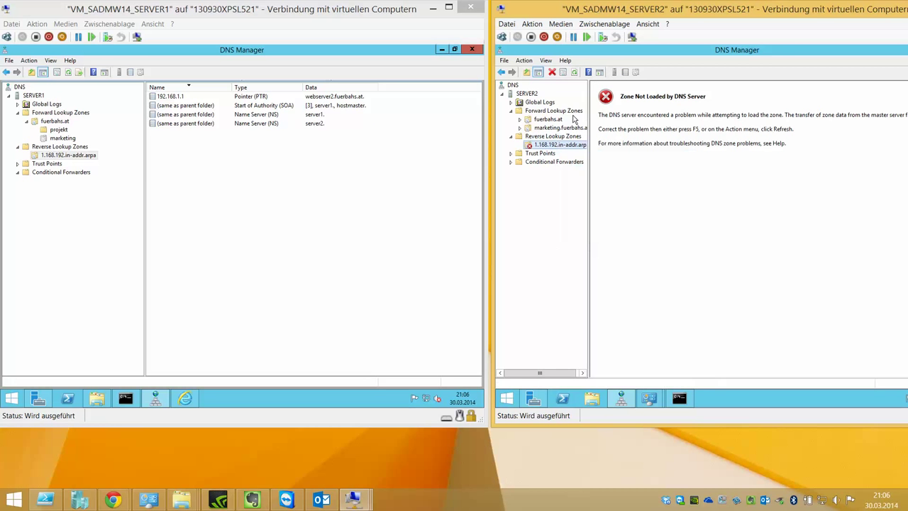
Refresh the reverse lookup zone on SERVER1, sort its records by name and review the pointer records
{"action": "left_click", "coordinate": [95, 155]}
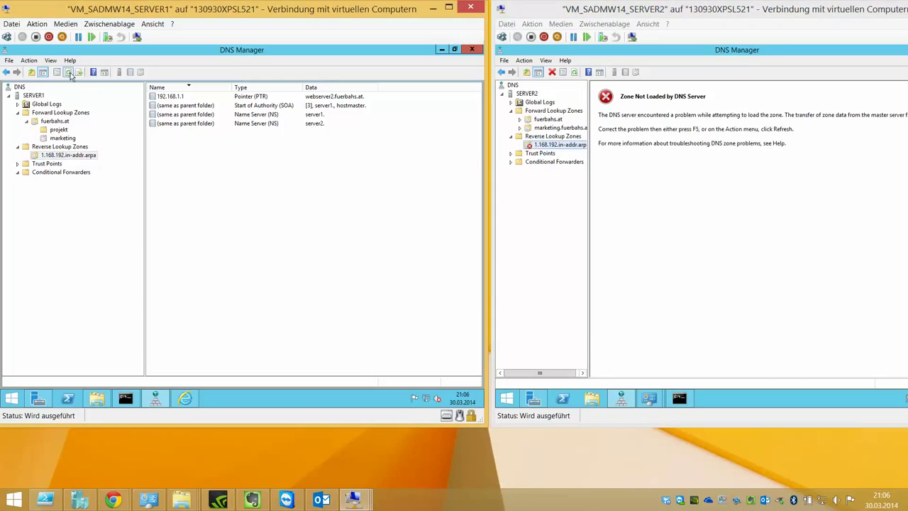
{"action": "left_click", "coordinate": [68, 72]}
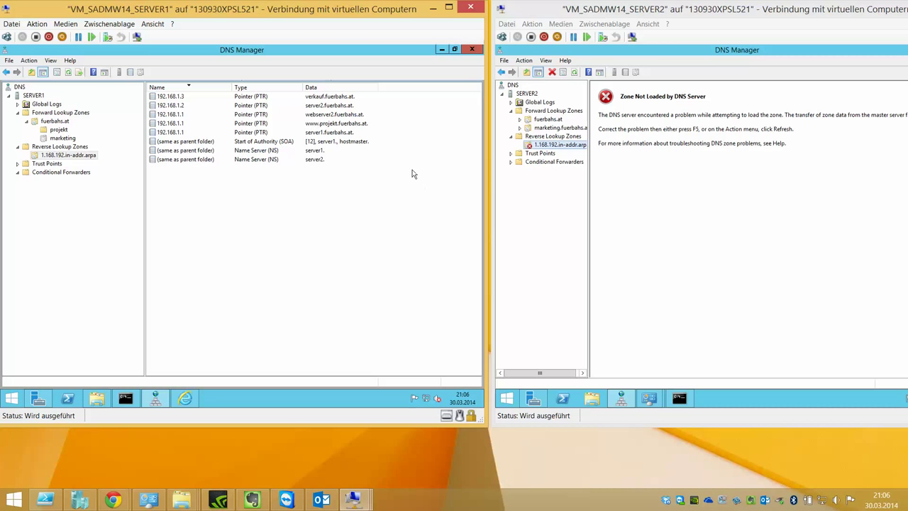
{"action": "left_click", "coordinate": [90, 155]}
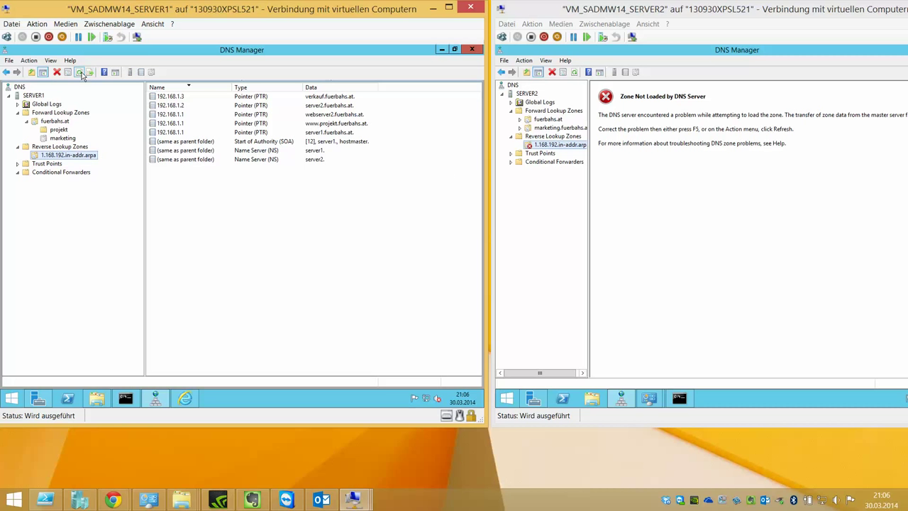
{"action": "left_click", "coordinate": [186, 87]}
{"action": "left_click", "coordinate": [65, 156]}
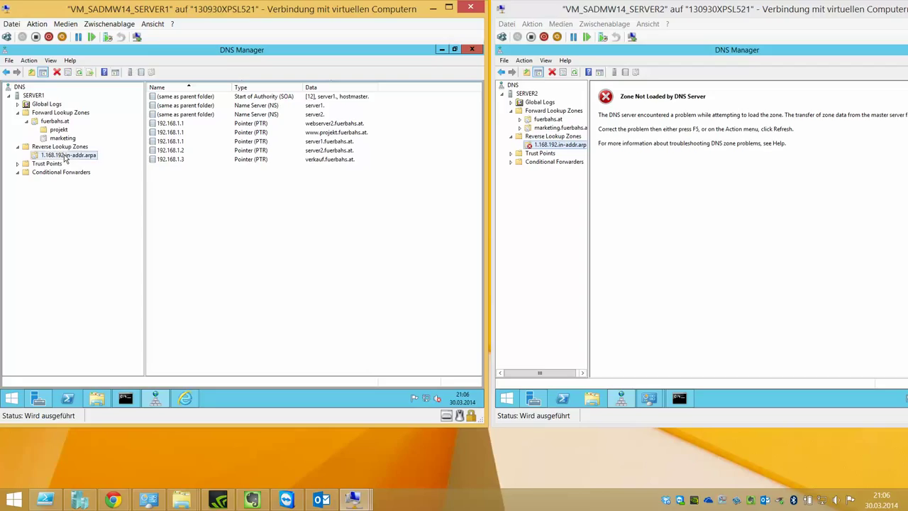
{"action": "left_click", "coordinate": [304, 149]}
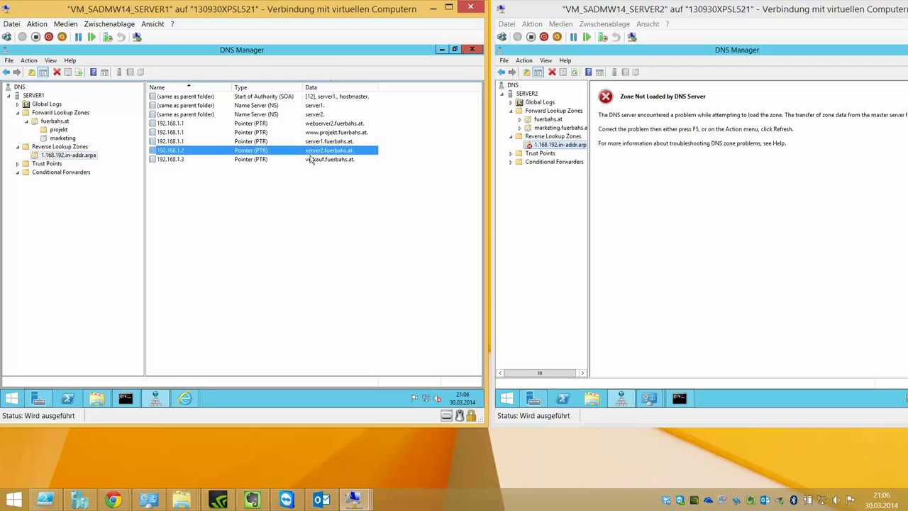
{"action": "left_click", "coordinate": [186, 144]}
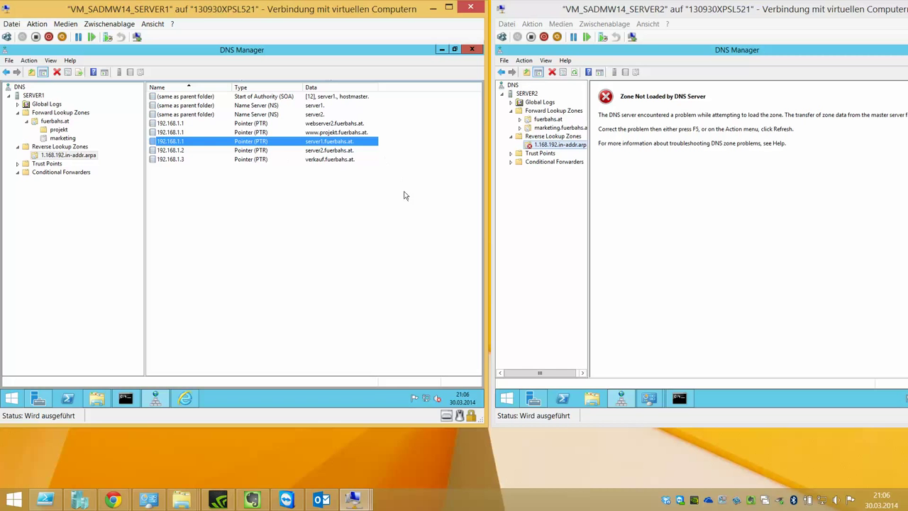
Refresh the reverse lookup zone on SERVER2 and reopen the same zone on SERVER1
{"action": "left_click", "coordinate": [526, 173]}
{"action": "left_click", "coordinate": [574, 74]}
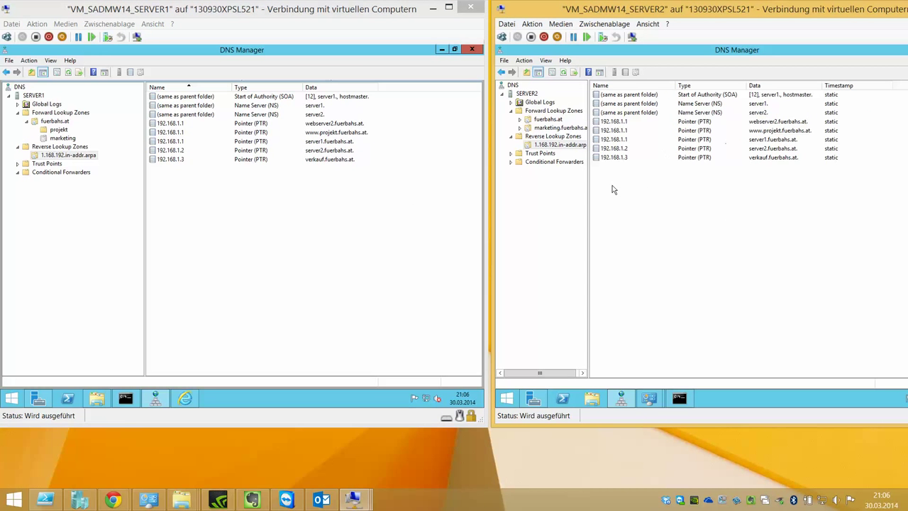
{"action": "left_click", "coordinate": [59, 172]}
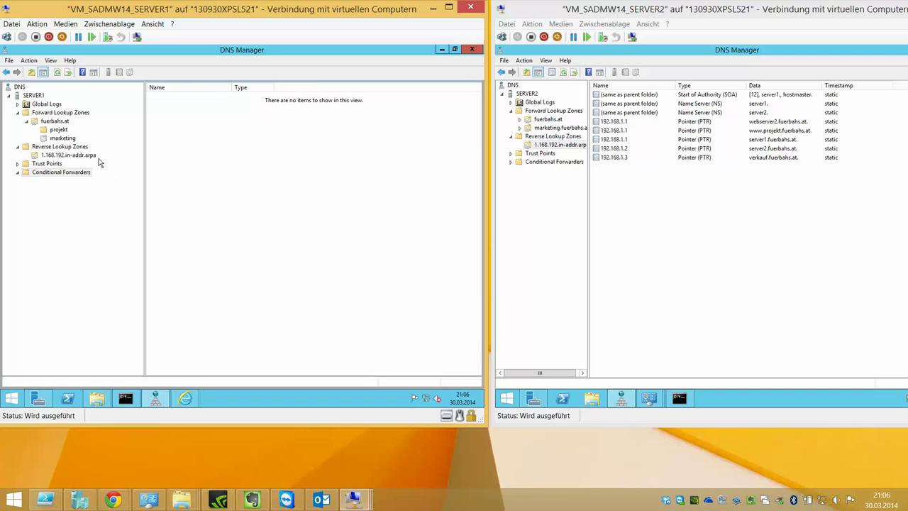
{"action": "left_click", "coordinate": [94, 155]}
Run nslookup 192.168.1.3 in SERVER1's Command Prompt to test reverse resolution, and return to the DNS records
{"action": "left_click", "coordinate": [124, 399]}
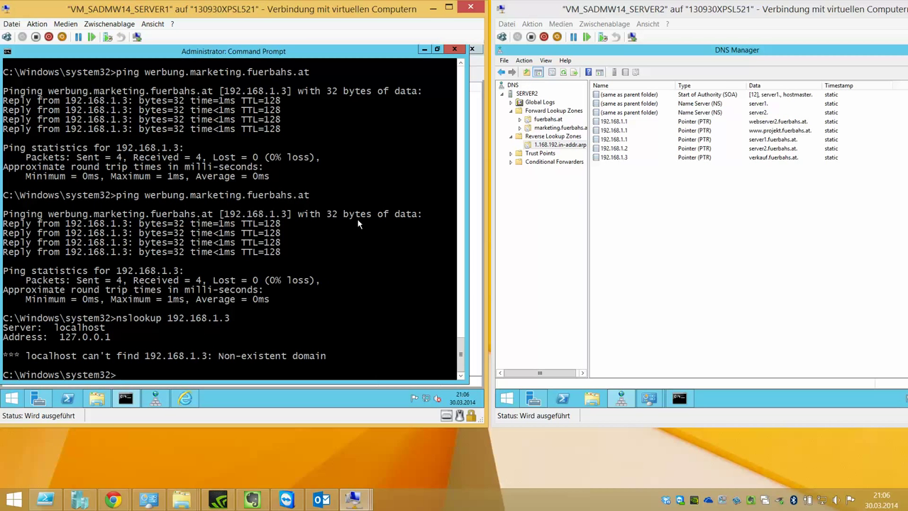
{"action": "type", "text": "nslookupo"}
{"action": "type", "text": " 192.1"}
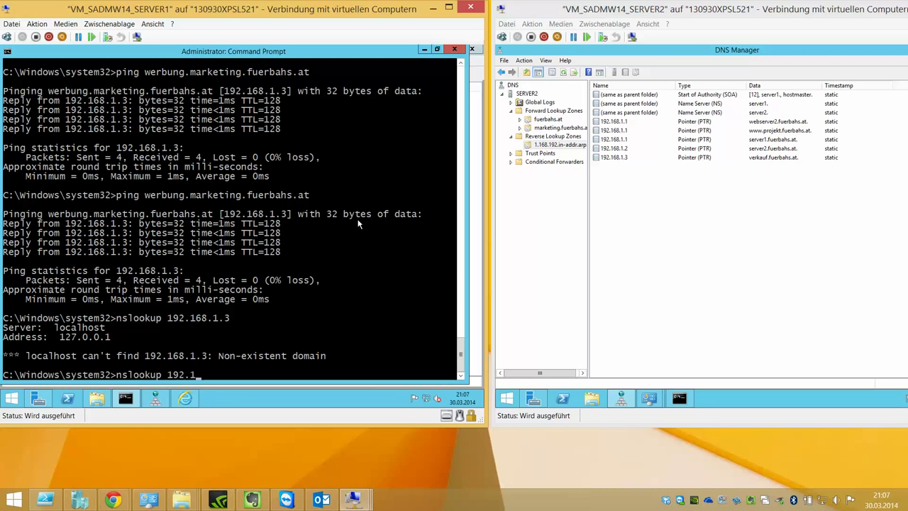
{"action": "type", "text": "68.1.3"}
{"action": "key", "text": "Return"}
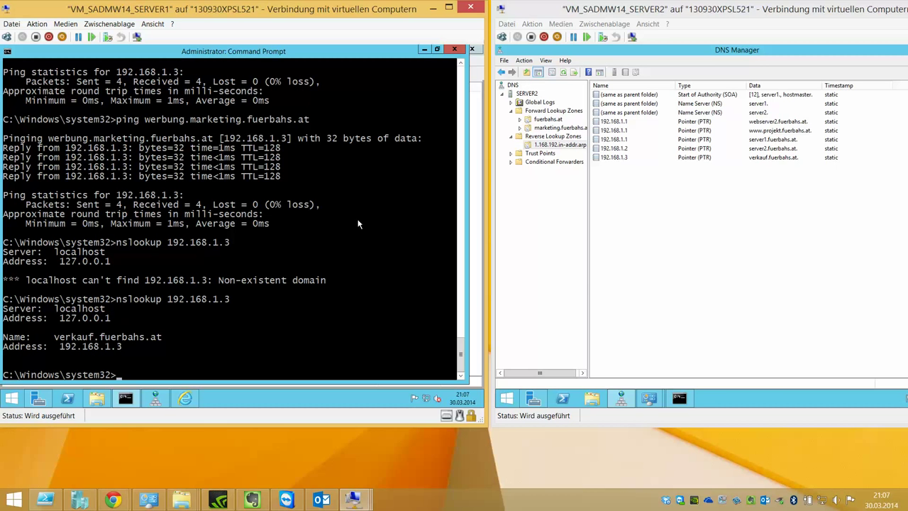
{"action": "left_click", "coordinate": [423, 49]}
{"action": "left_click", "coordinate": [640, 451]}
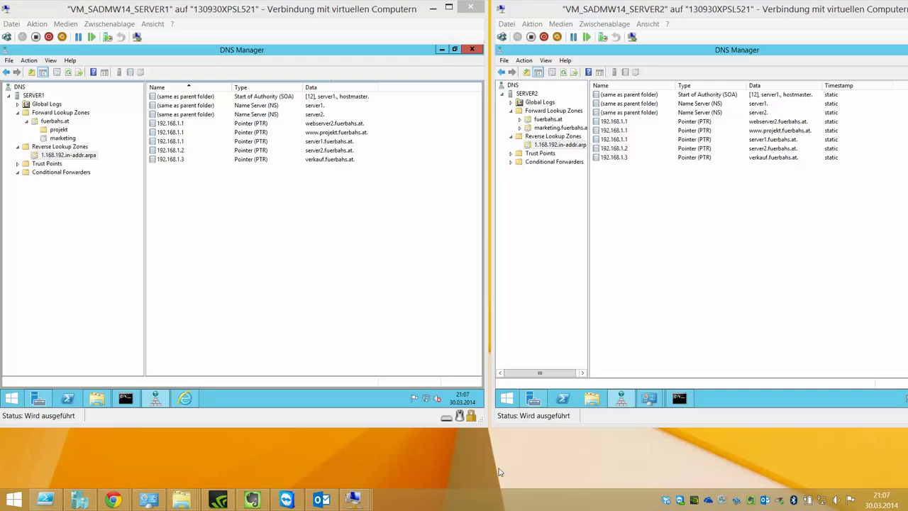